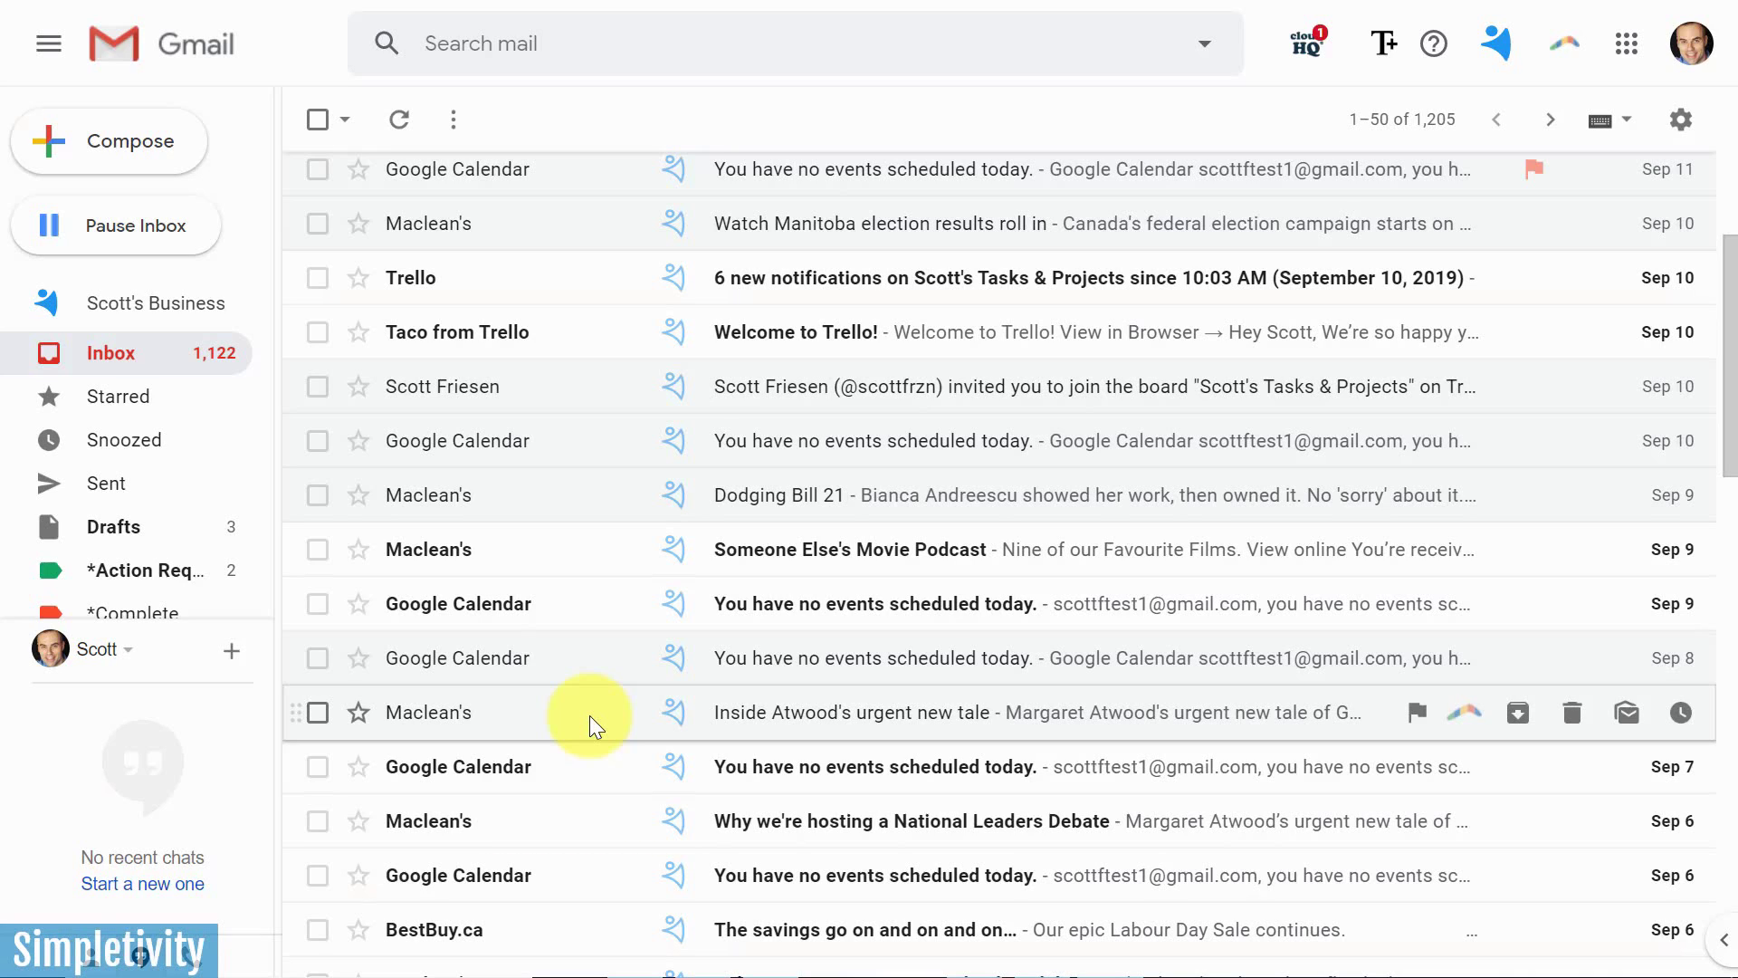
Open the Deals Pipeline board to see four deals across the New, Presentation and Negotiating stages
left_click(19, 306)
left_click(167, 403)
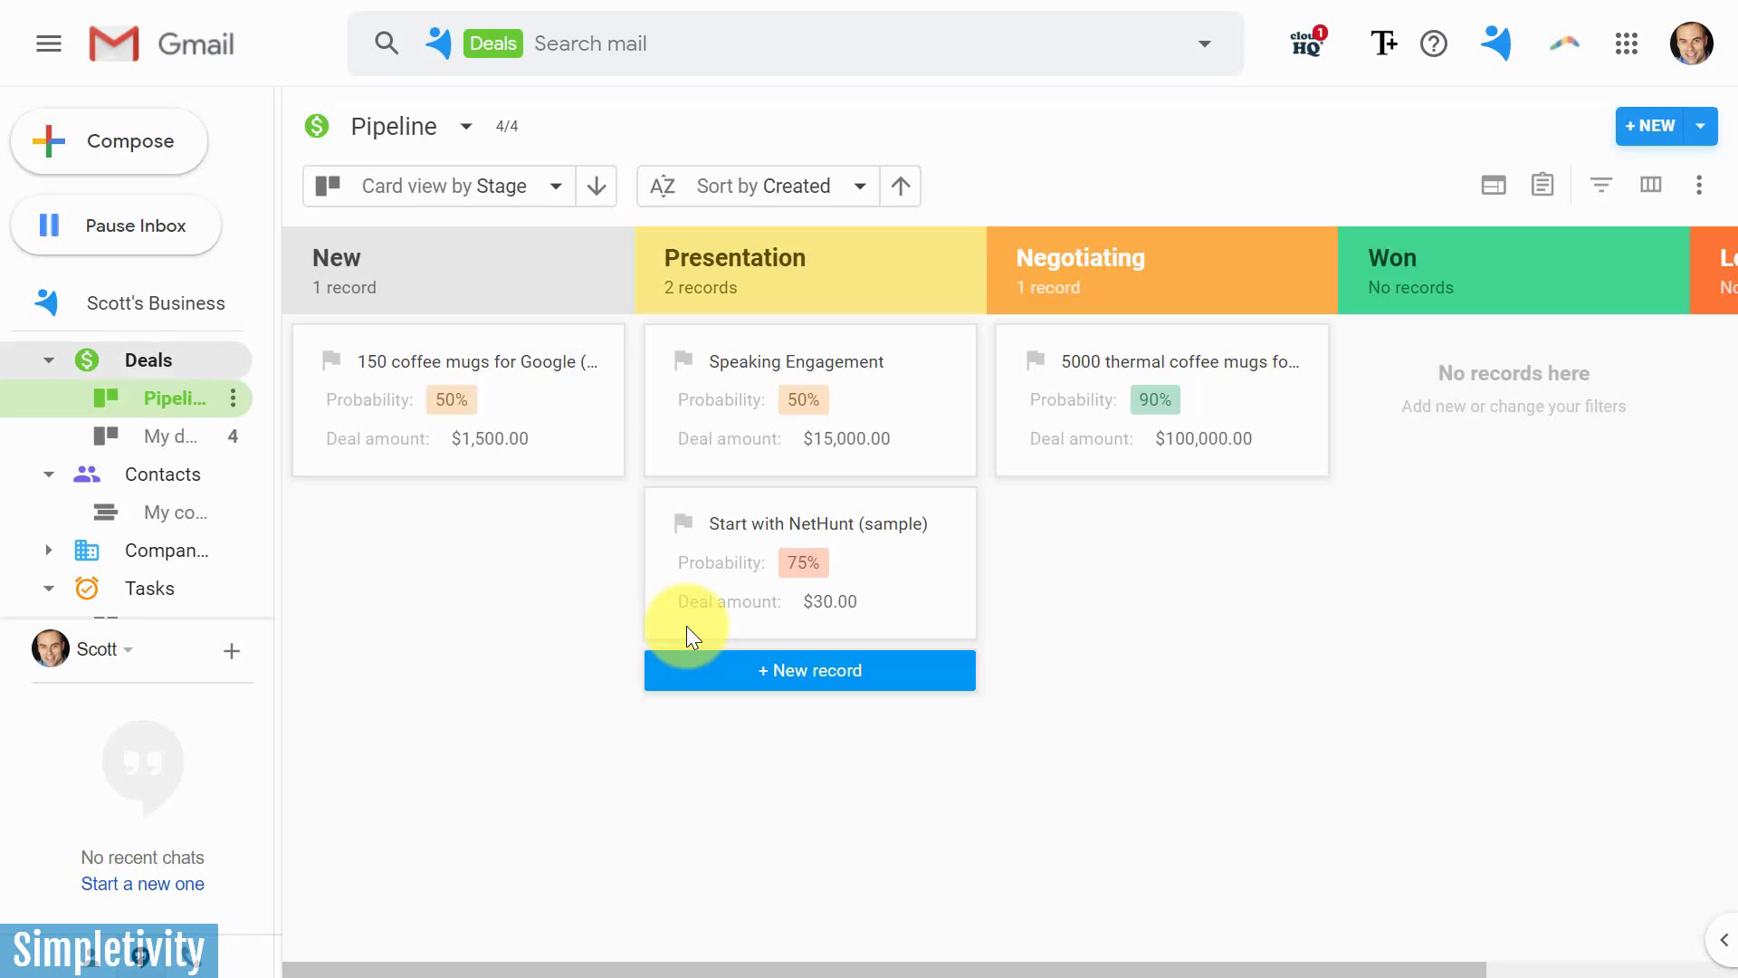
mouse_move(1105, 670)
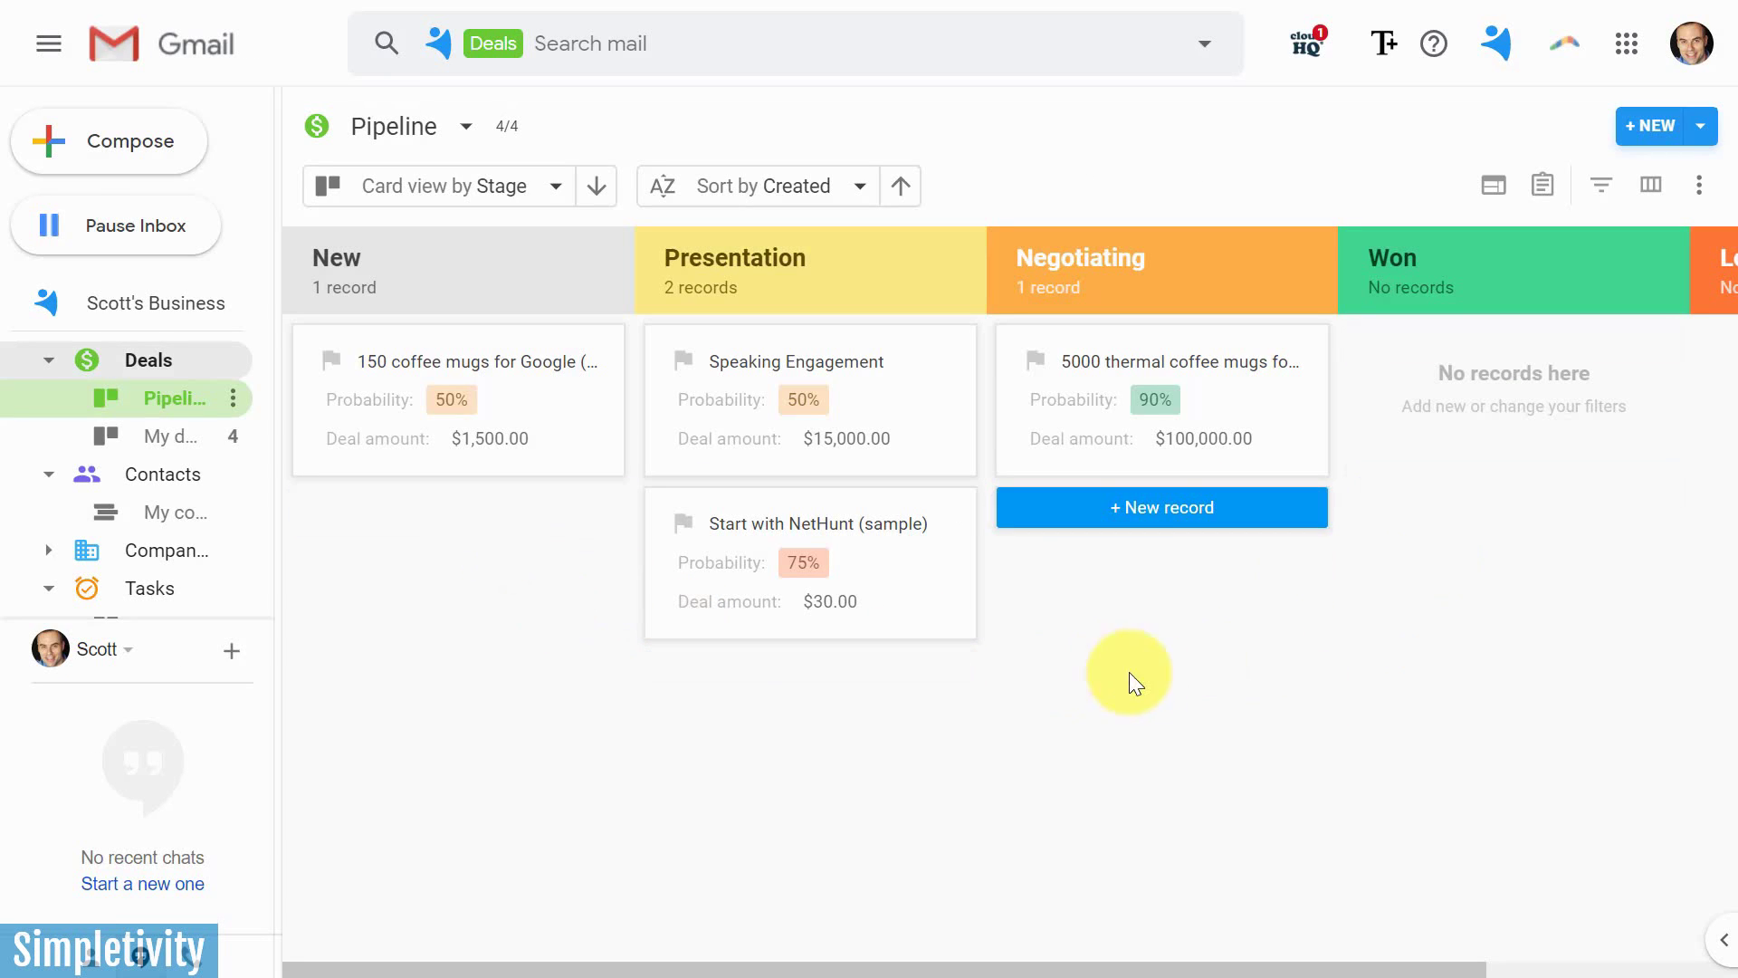
mouse_move(373, 585)
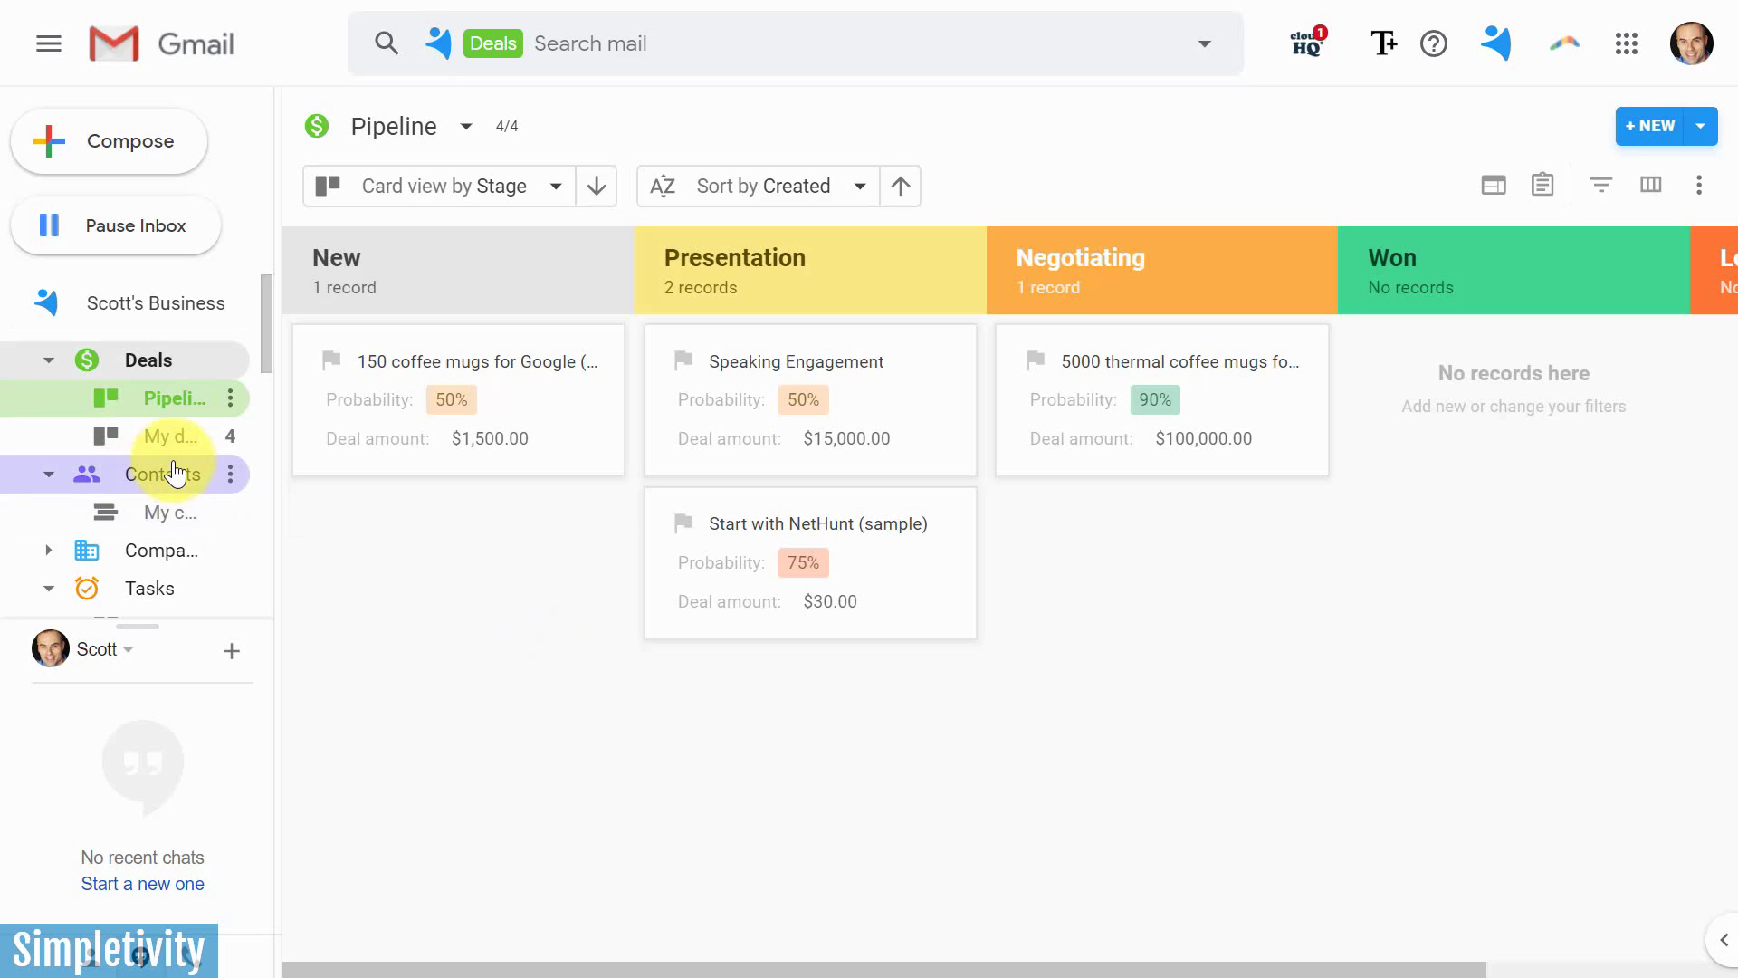
scroll(172, 467, "down", 3)
scroll(175, 471, "down", 3)
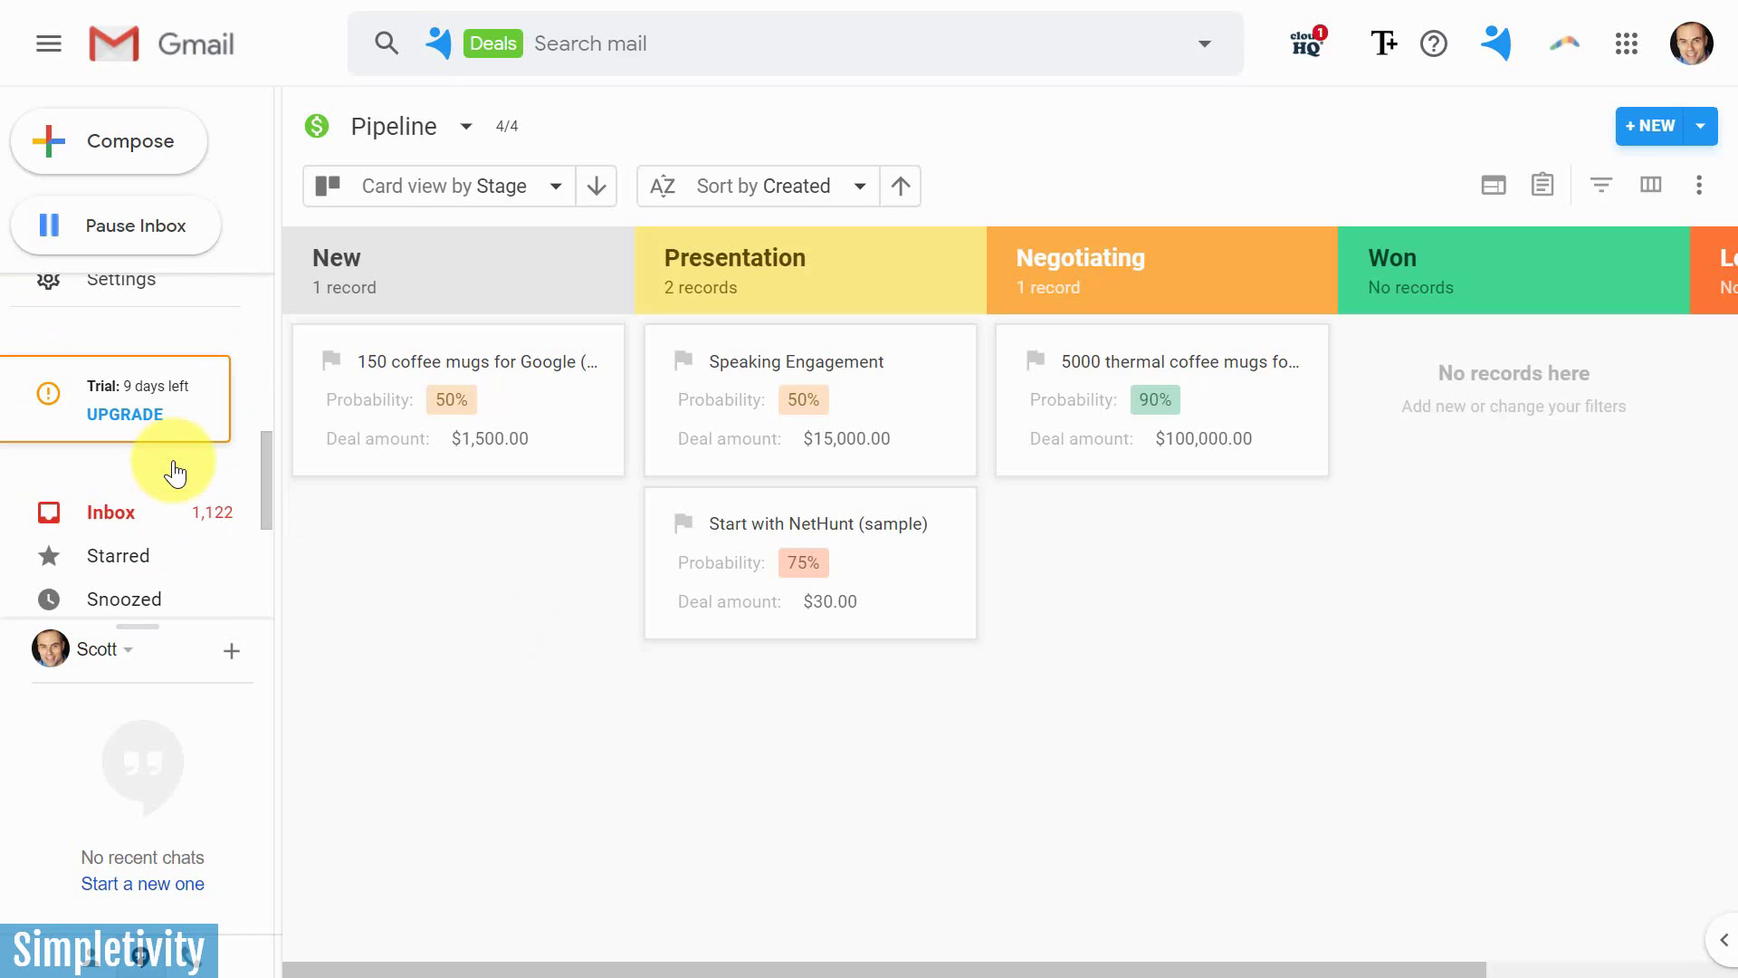
Return to the Gmail inbox and scroll to the top to show the linked-record tags
left_click(119, 529)
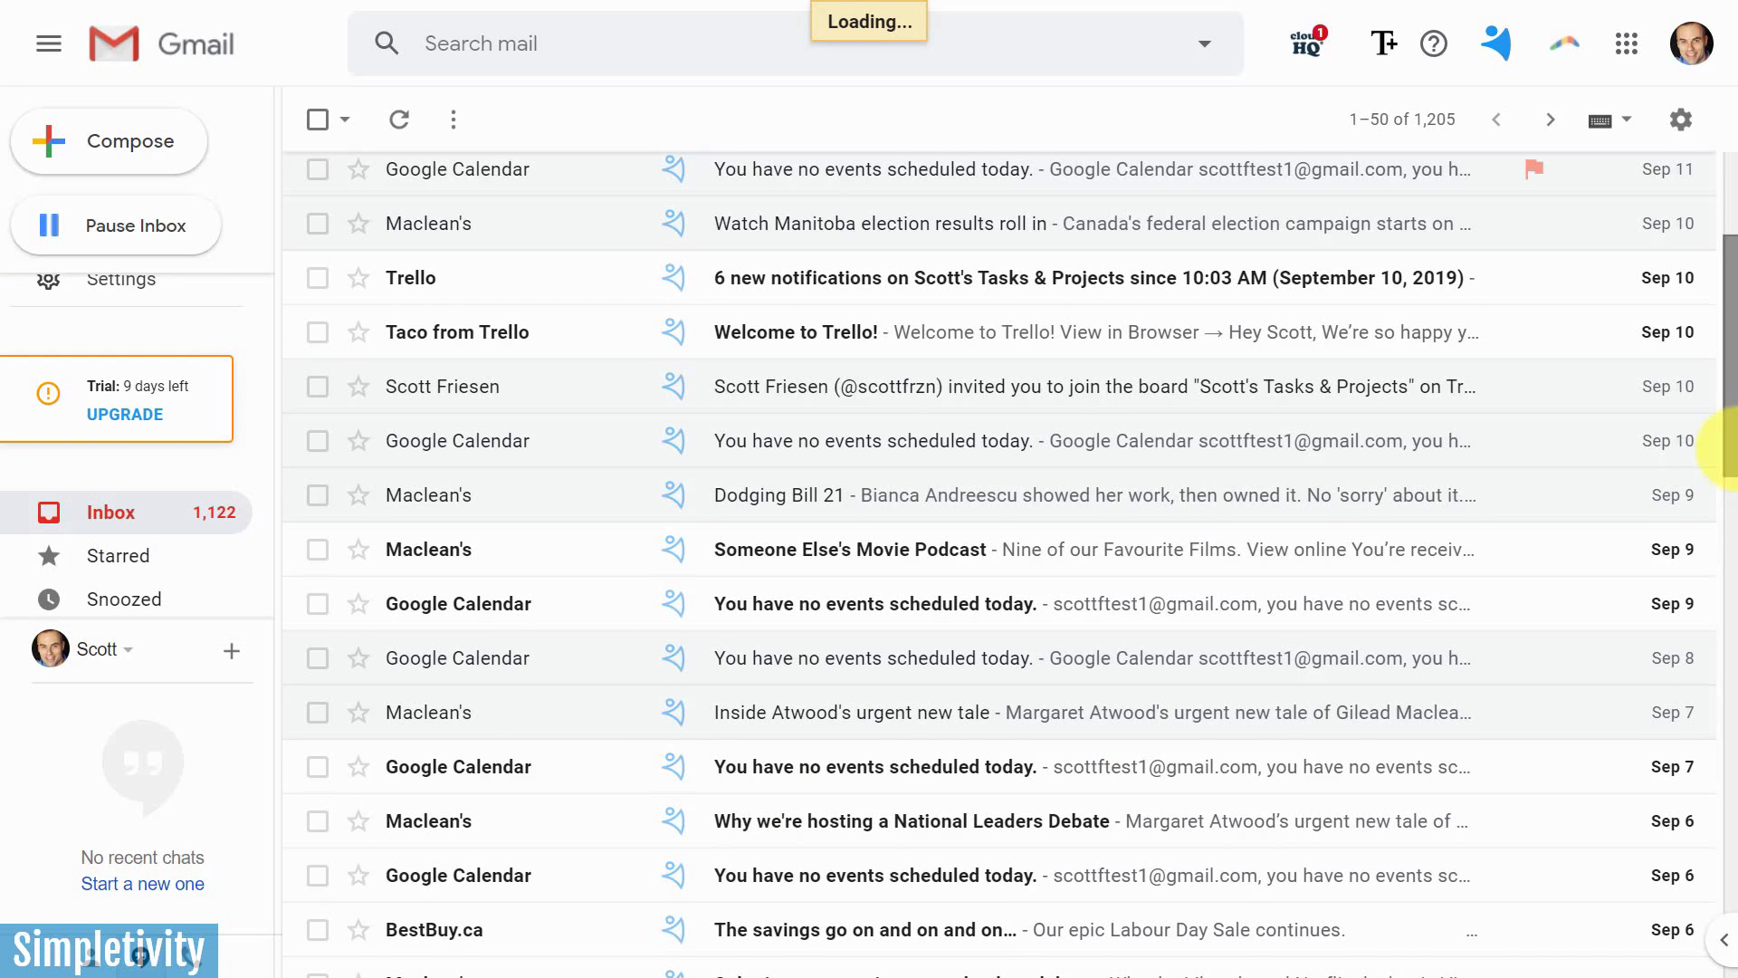
left_click_drag(1729, 425, 1715, 308)
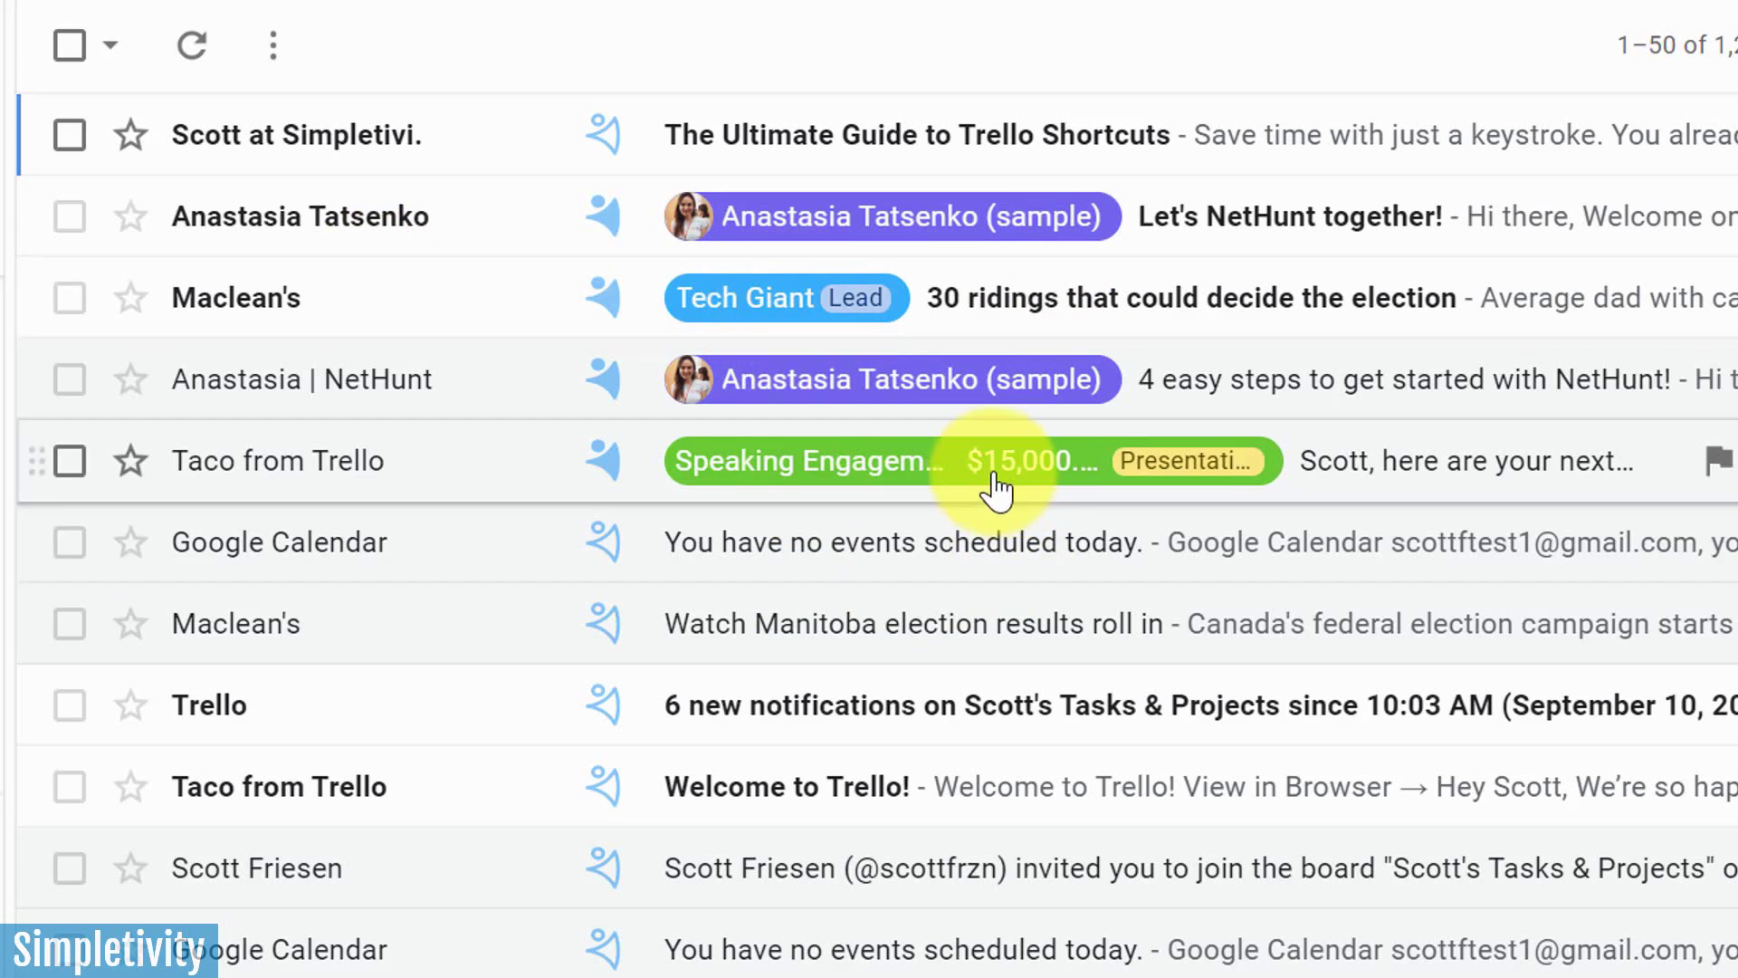
left_click(867, 466)
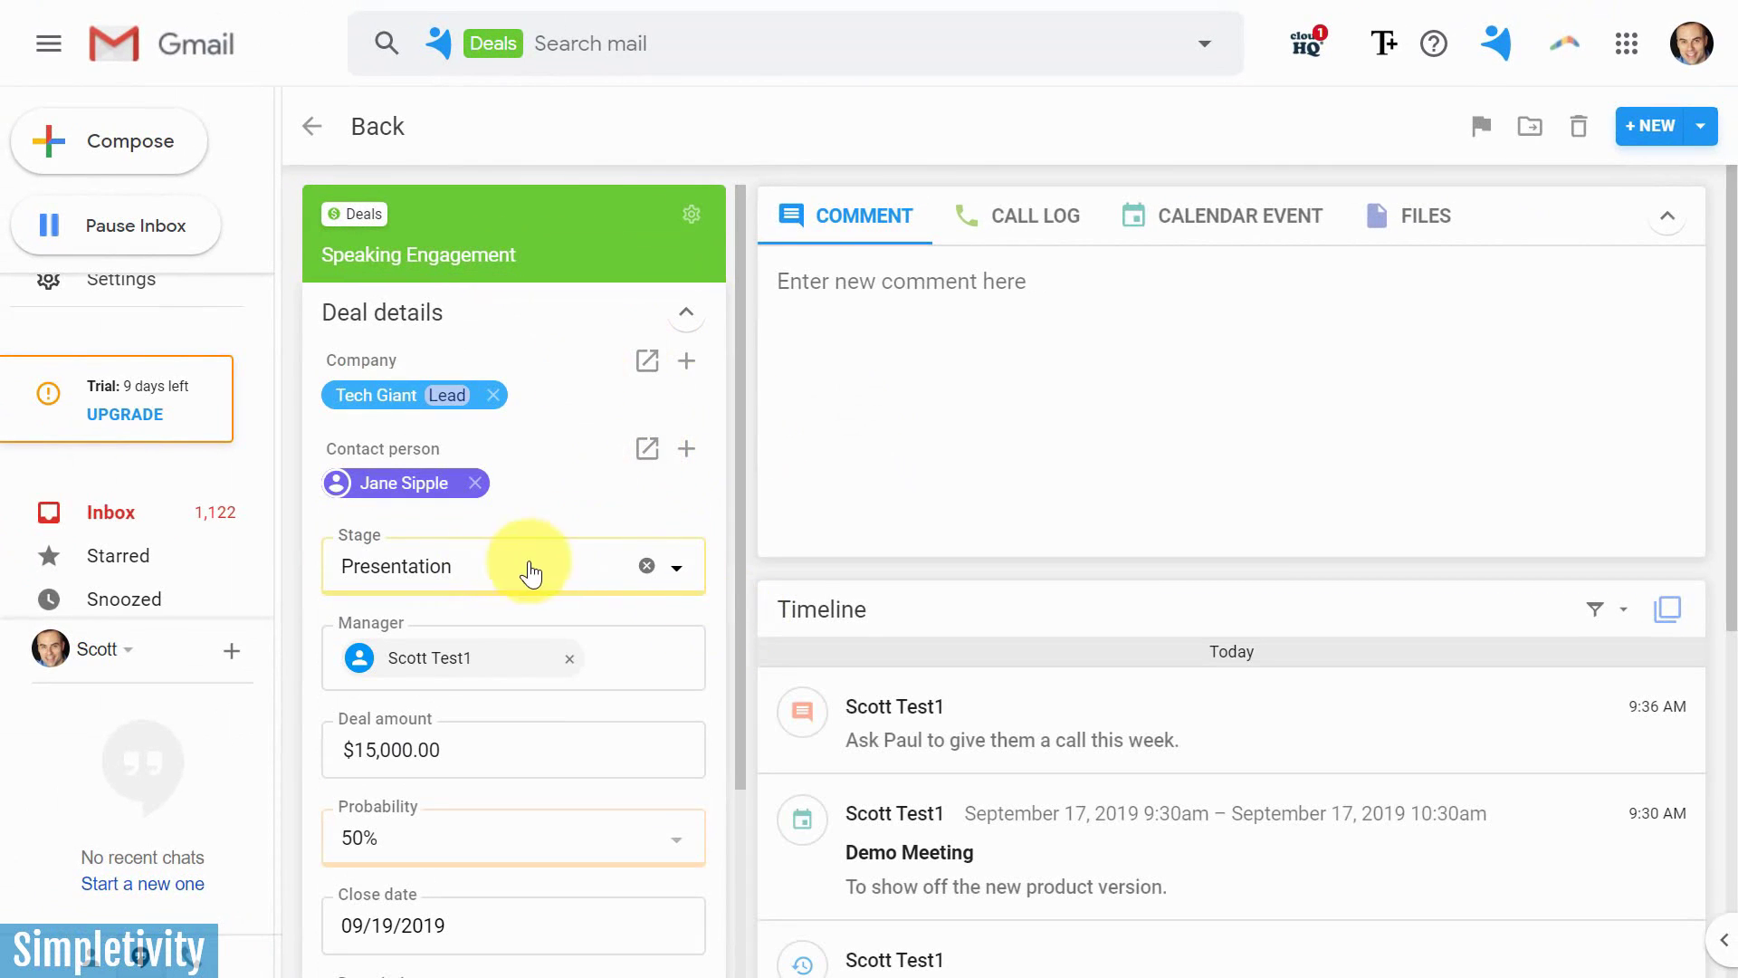
scroll(561, 588, "down", 2)
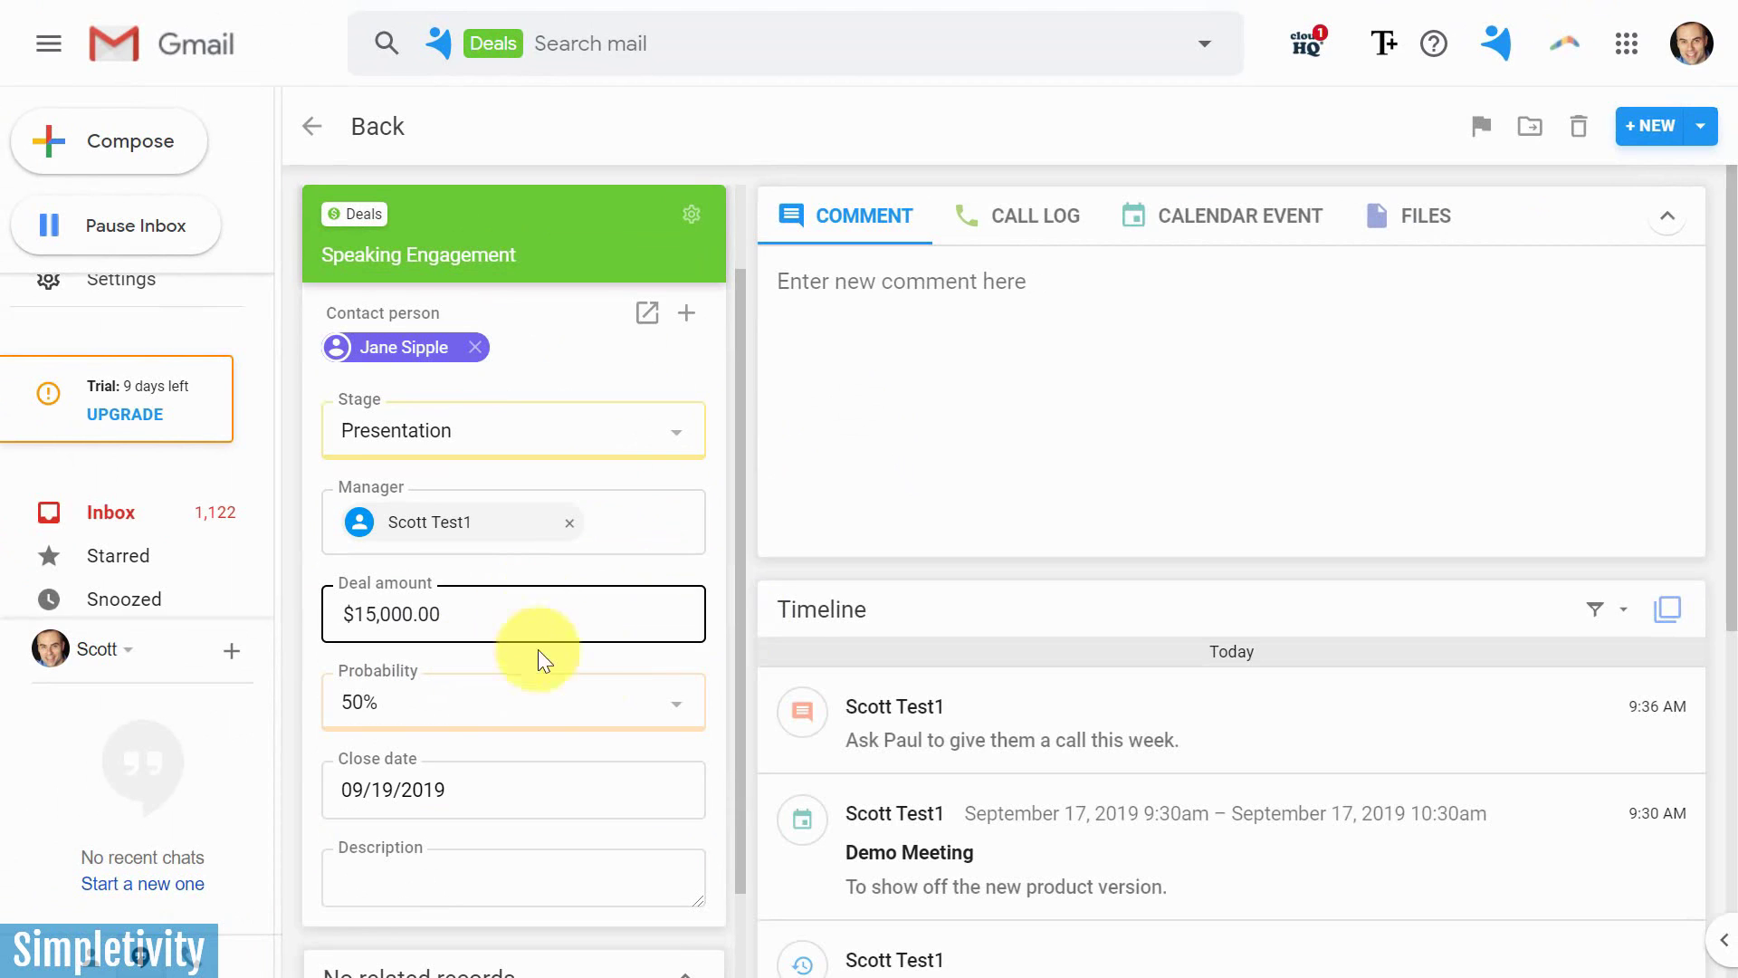
scroll(1088, 755, "down", 6)
scroll(1088, 755, "up", 6)
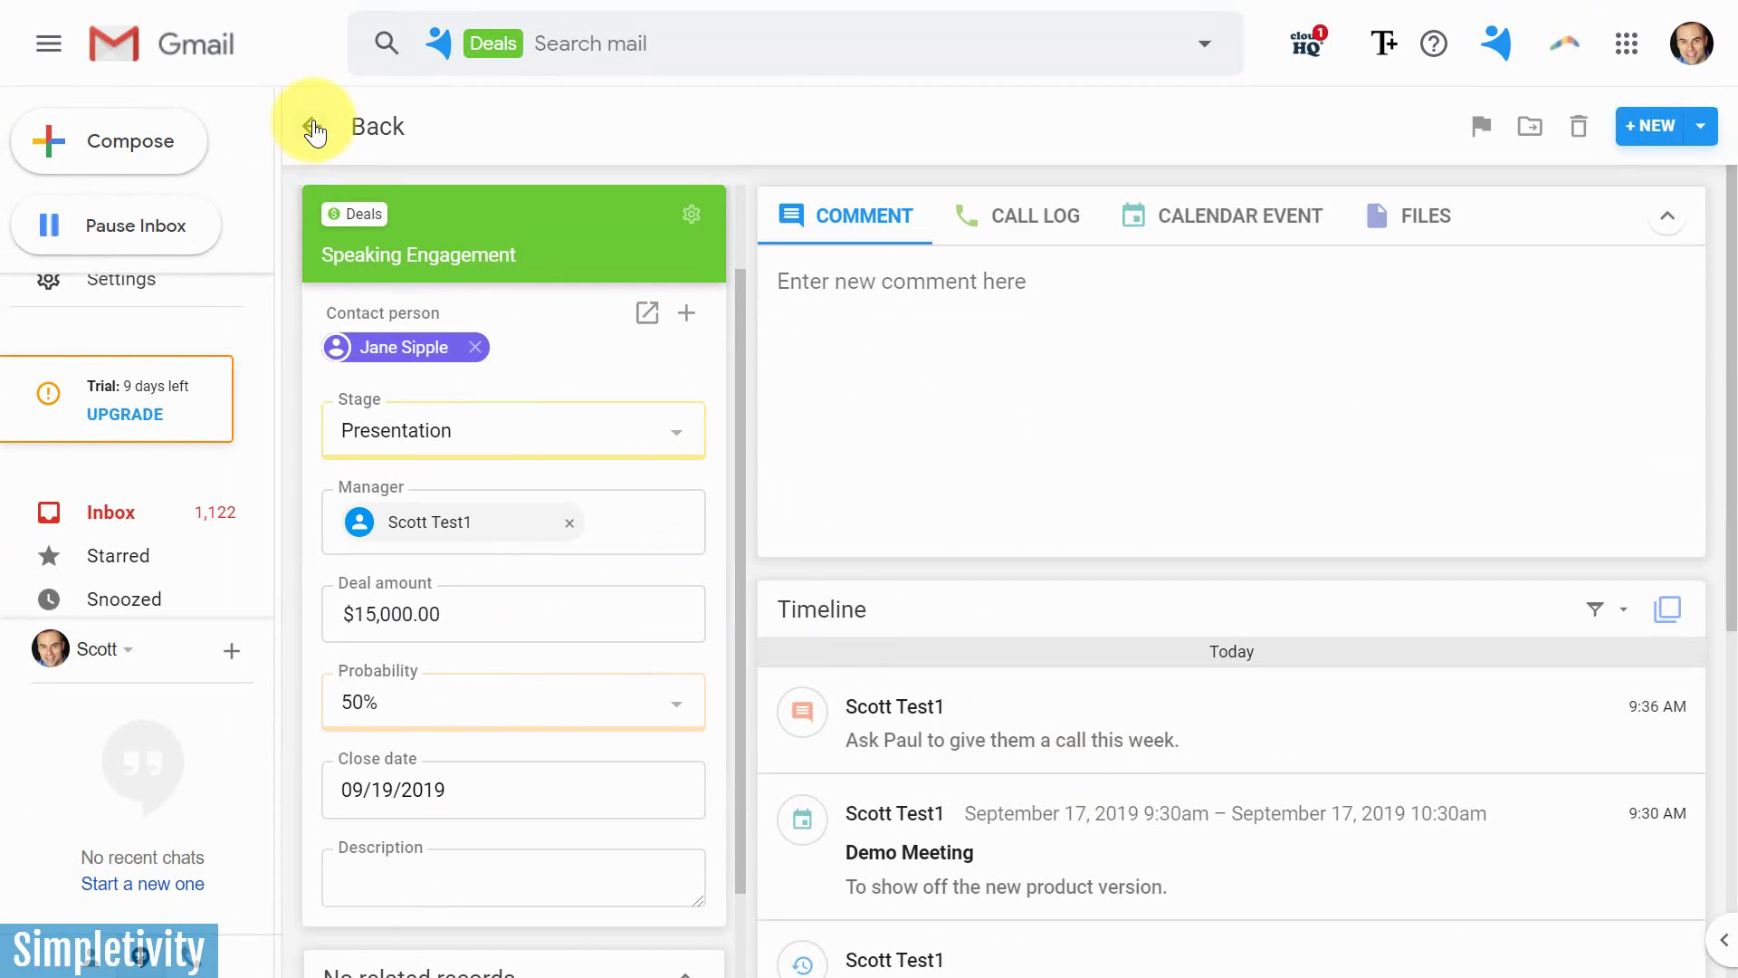
left_click(312, 126)
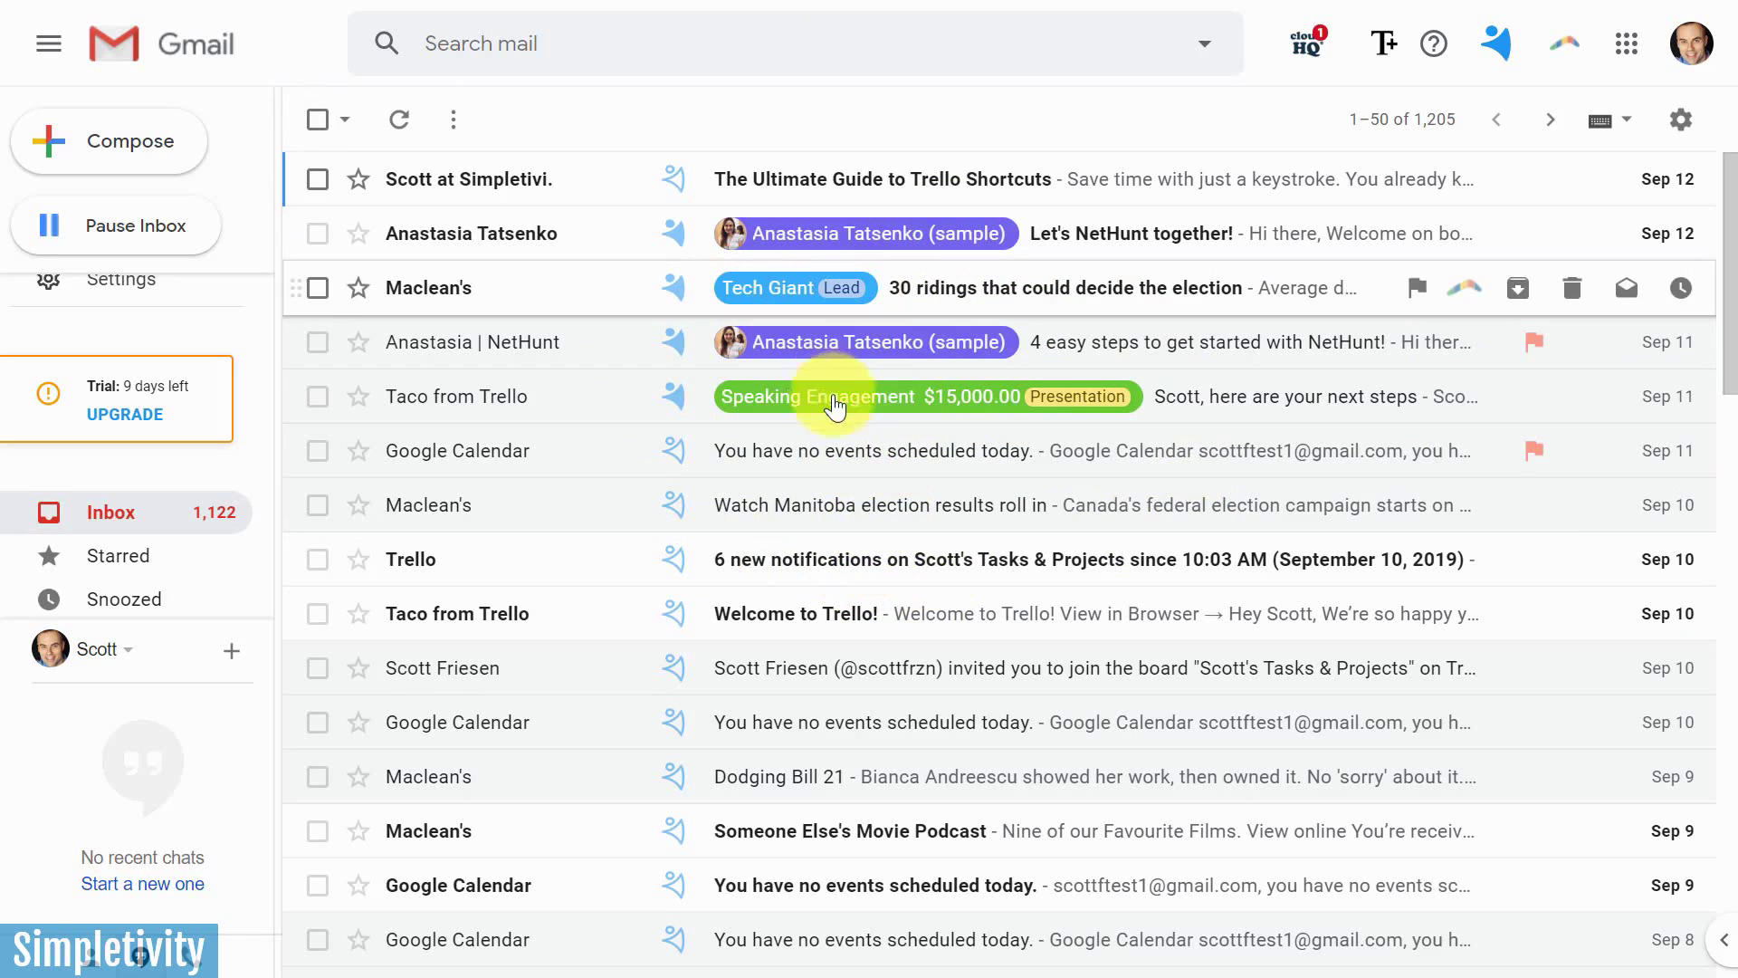
Reopen Deals > Pipeline and drag the Speaking Engagement card toward the Negotiating stage
scroll(163, 565, "up", 5)
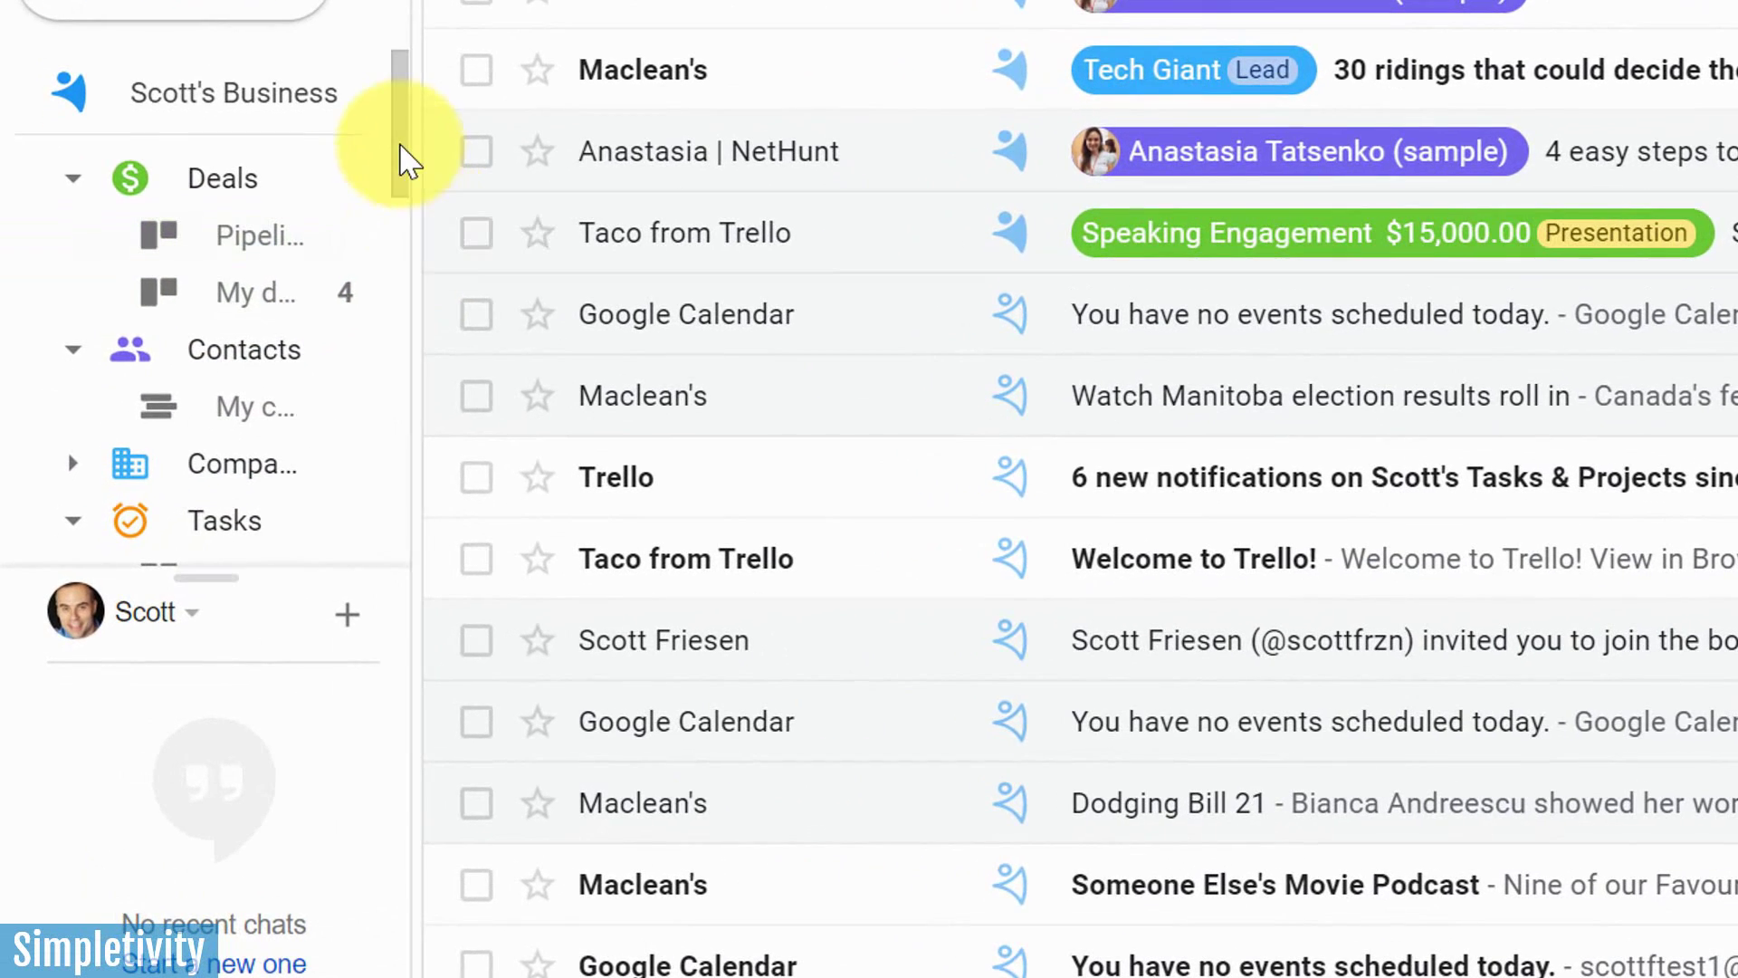
left_click_drag(405, 167, 409, 178)
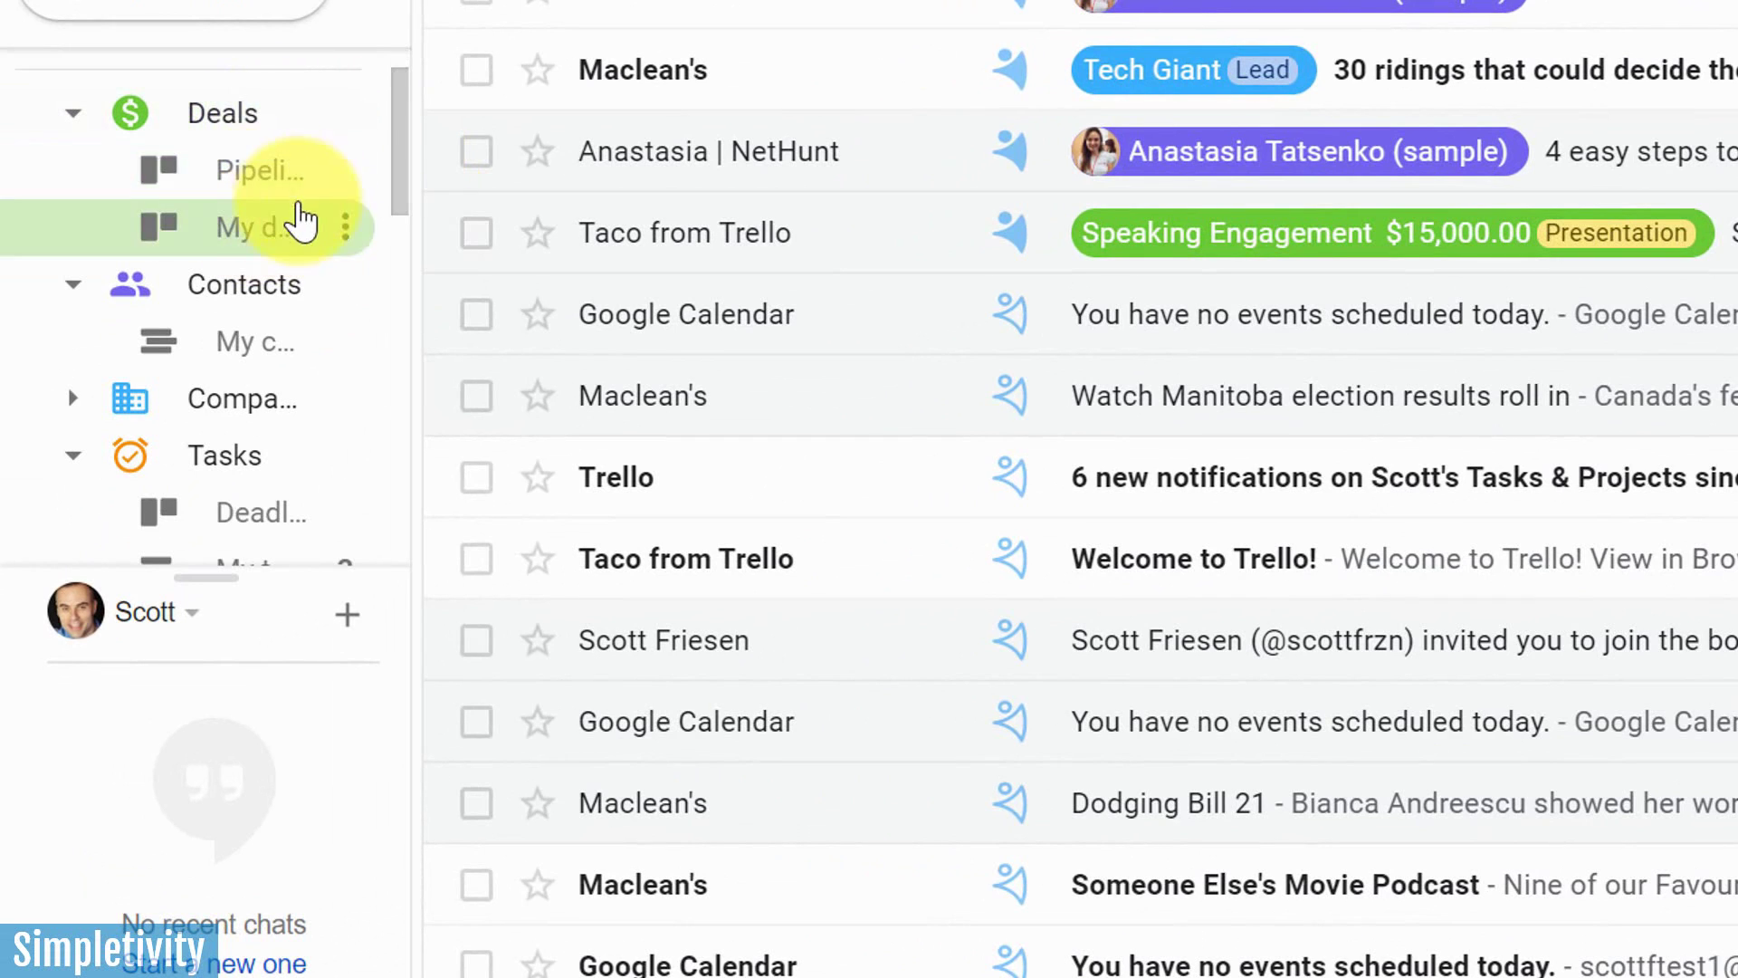
left_click(248, 116)
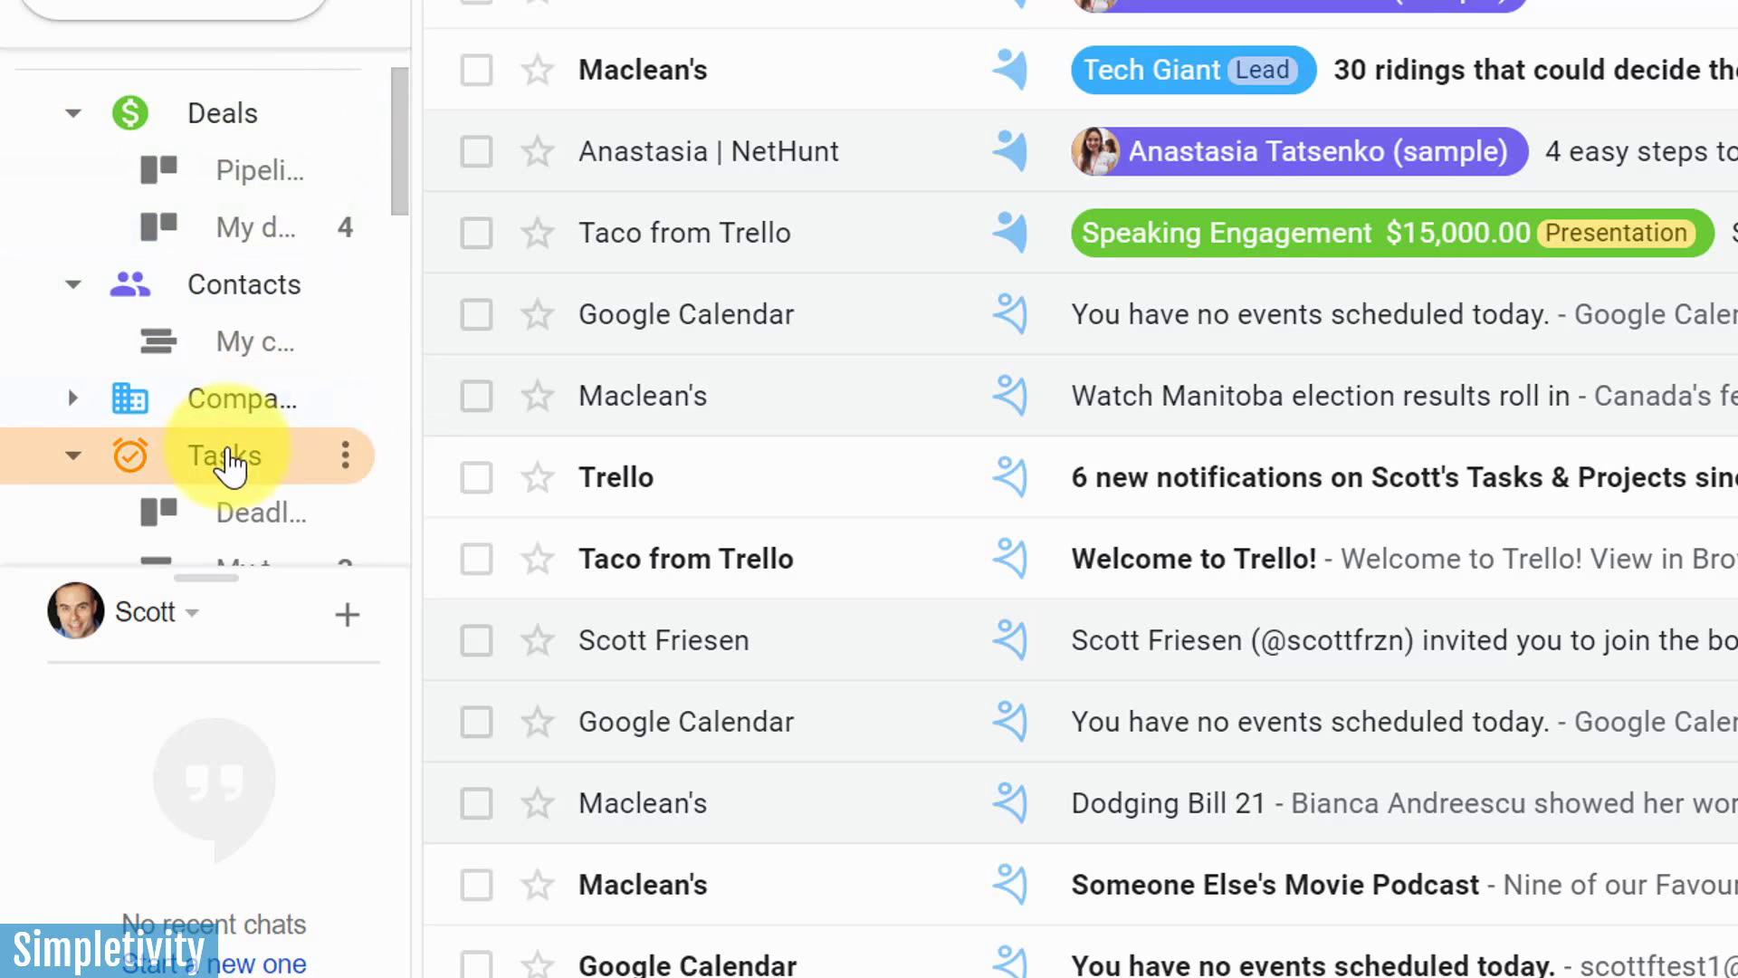
left_click(242, 183)
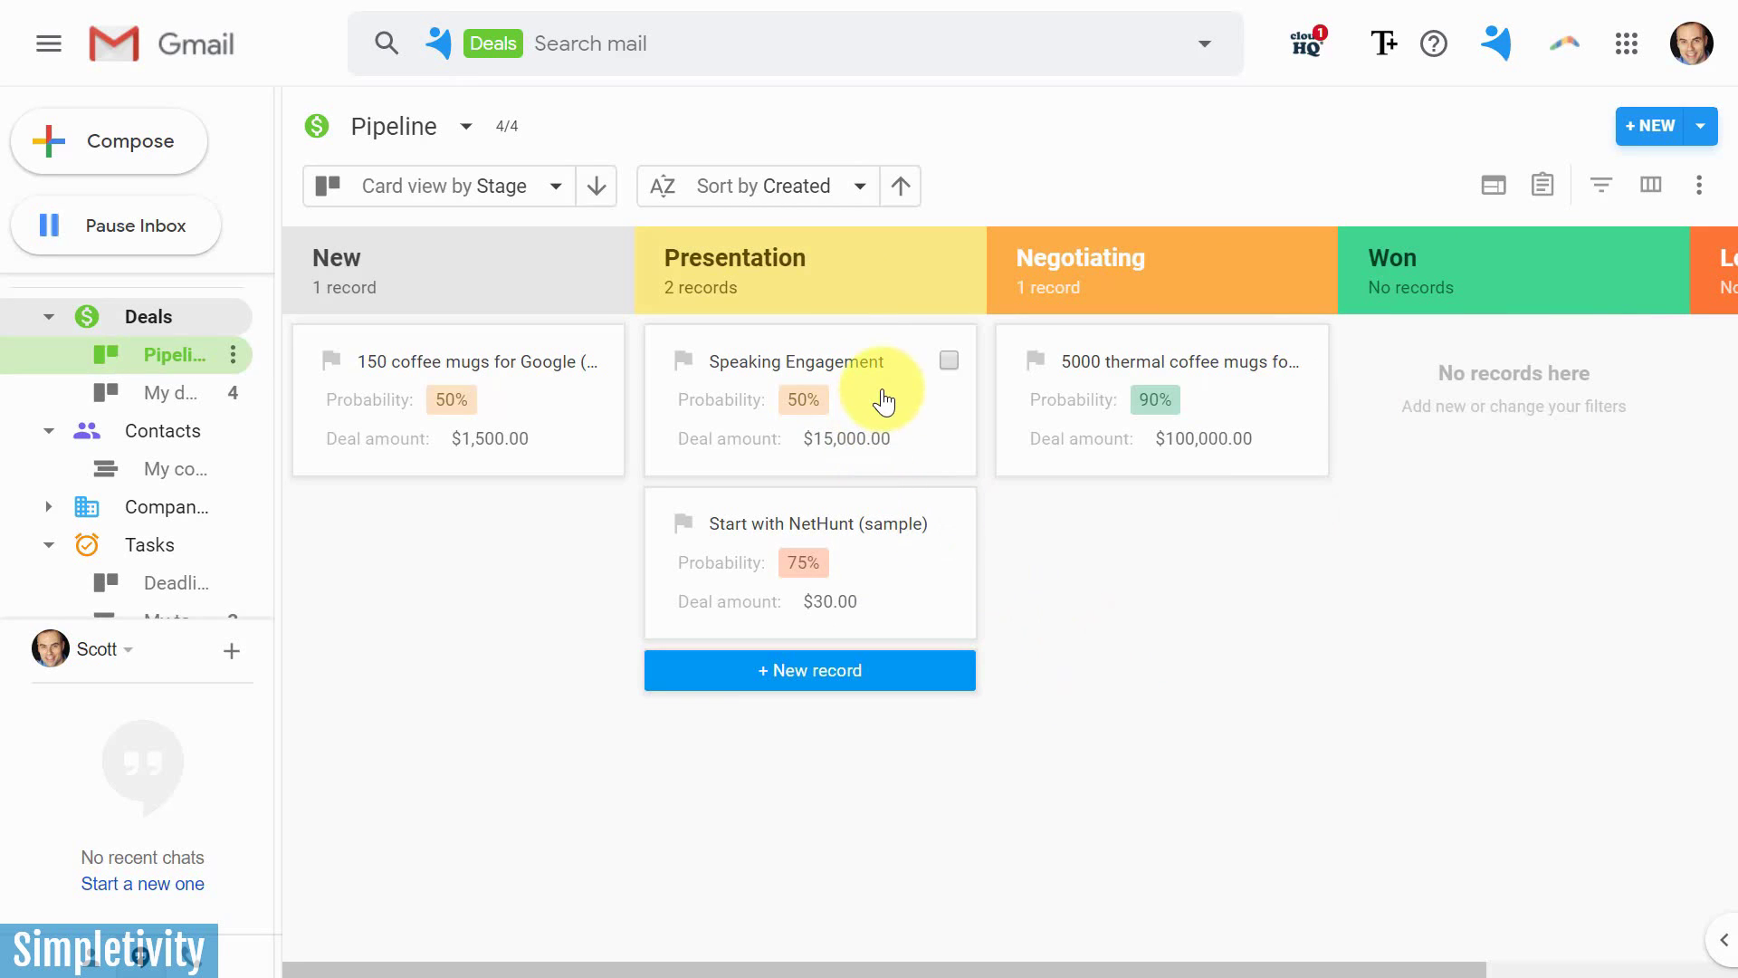
mouse_move(884, 401)
left_mouse_down()
mouse_move(1104, 522)
mouse_move(861, 389)
mouse_move(888, 399)
left_mouse_up()
Open the Speaking Engagement deal and review its $15,000.00 amount, comments, meeting and stage changes
left_click(885, 407)
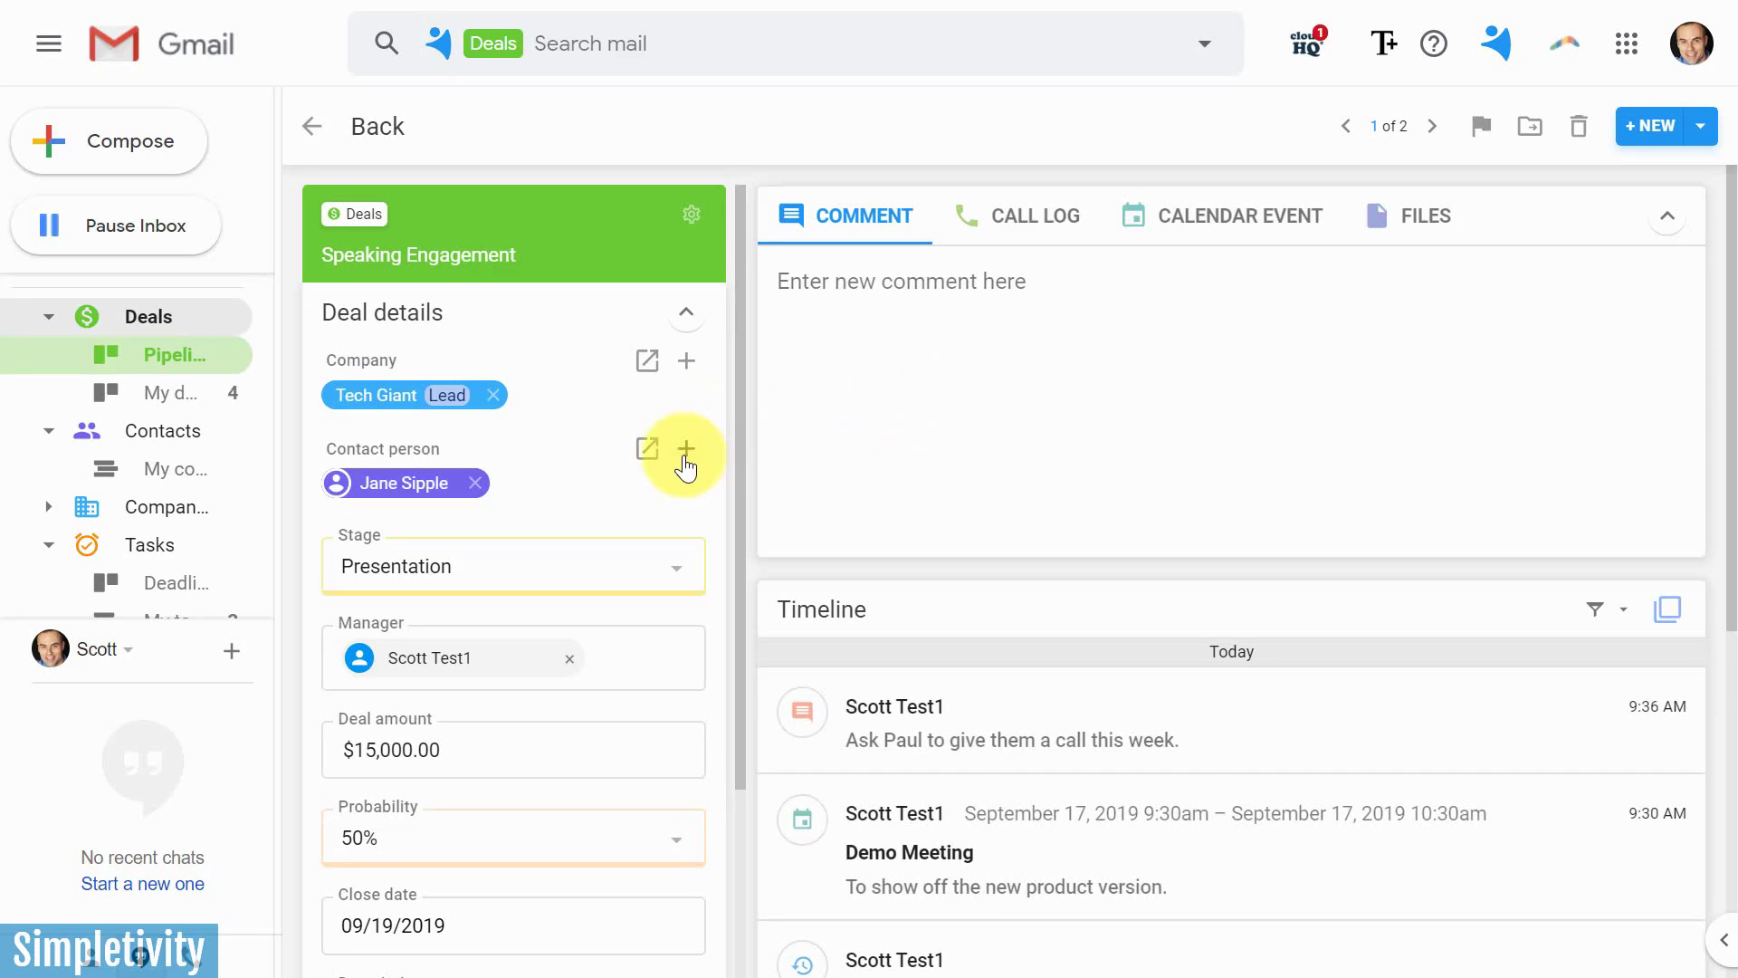
scroll(664, 508, "down", 3)
left_click(666, 509)
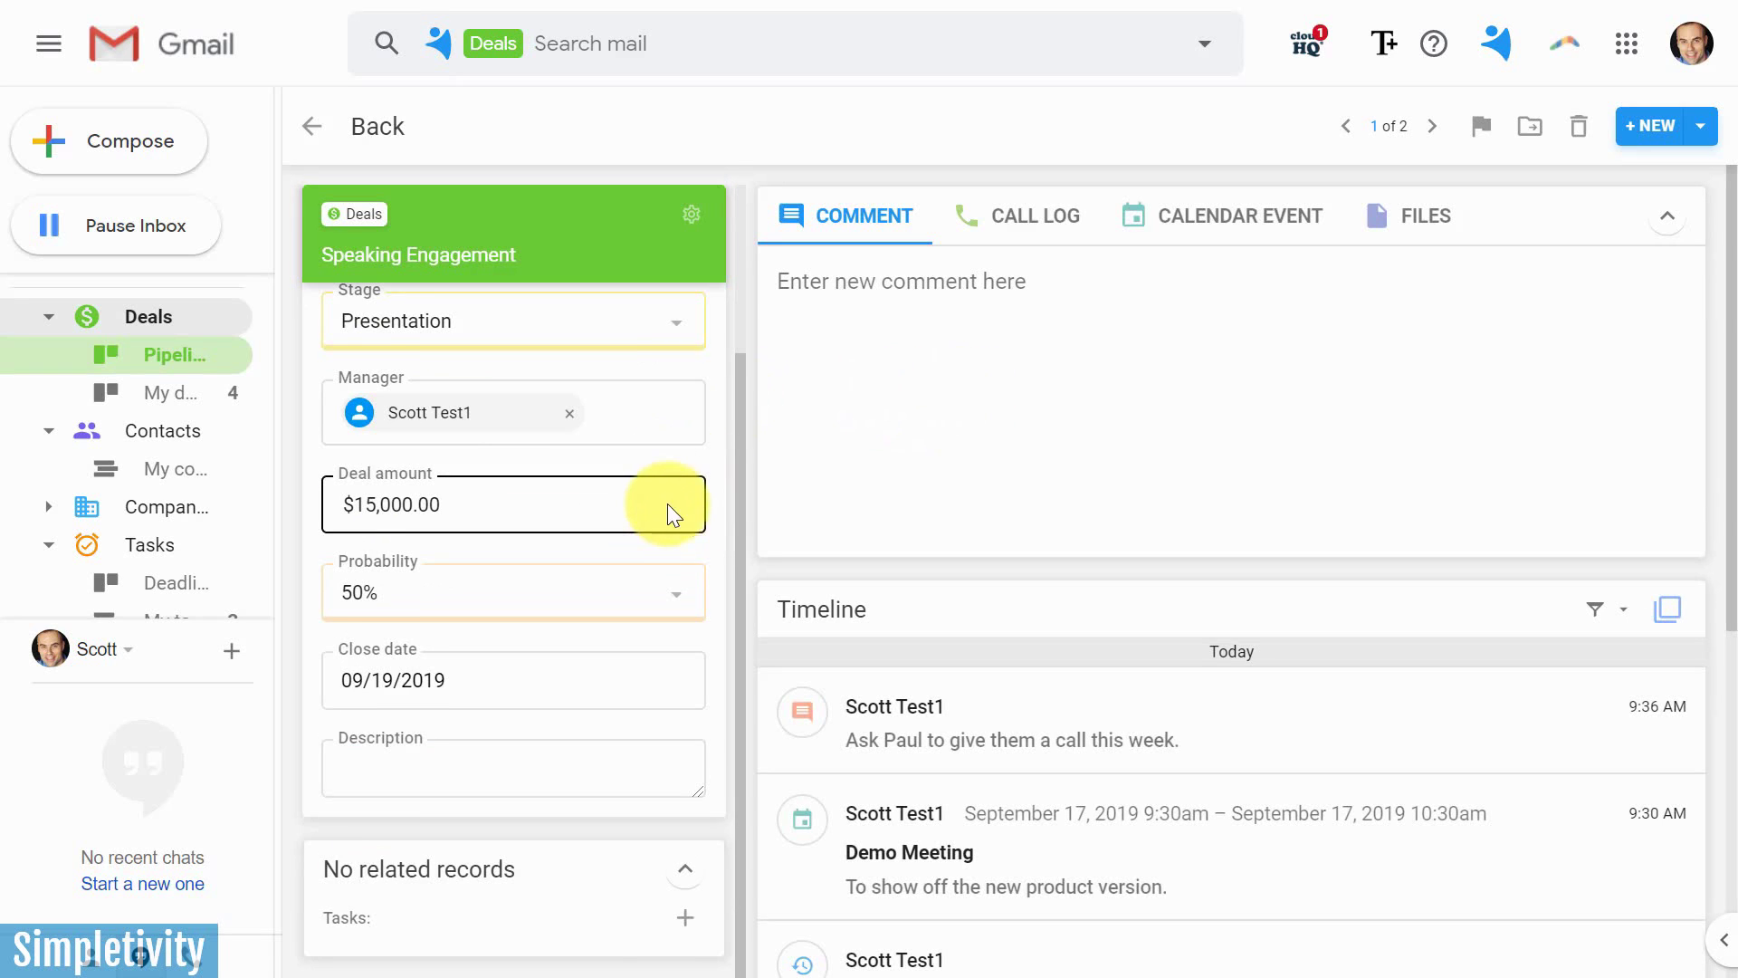
scroll(666, 506, "up", 3)
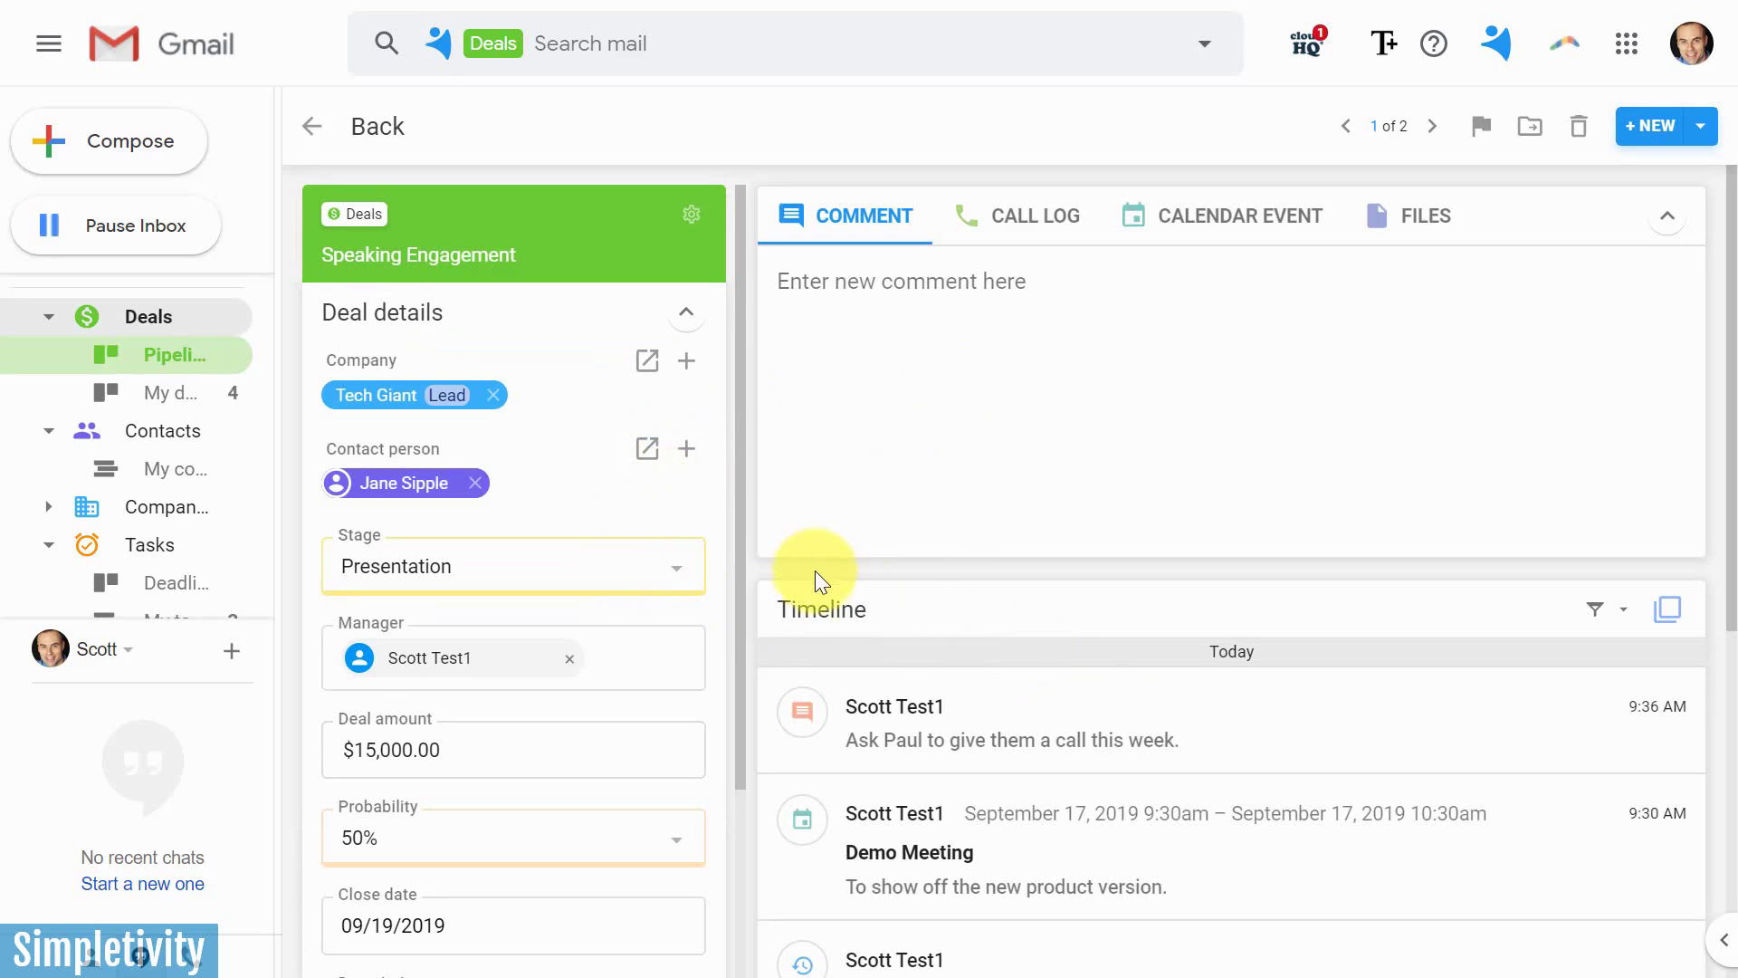
scroll(941, 613, "down", 2)
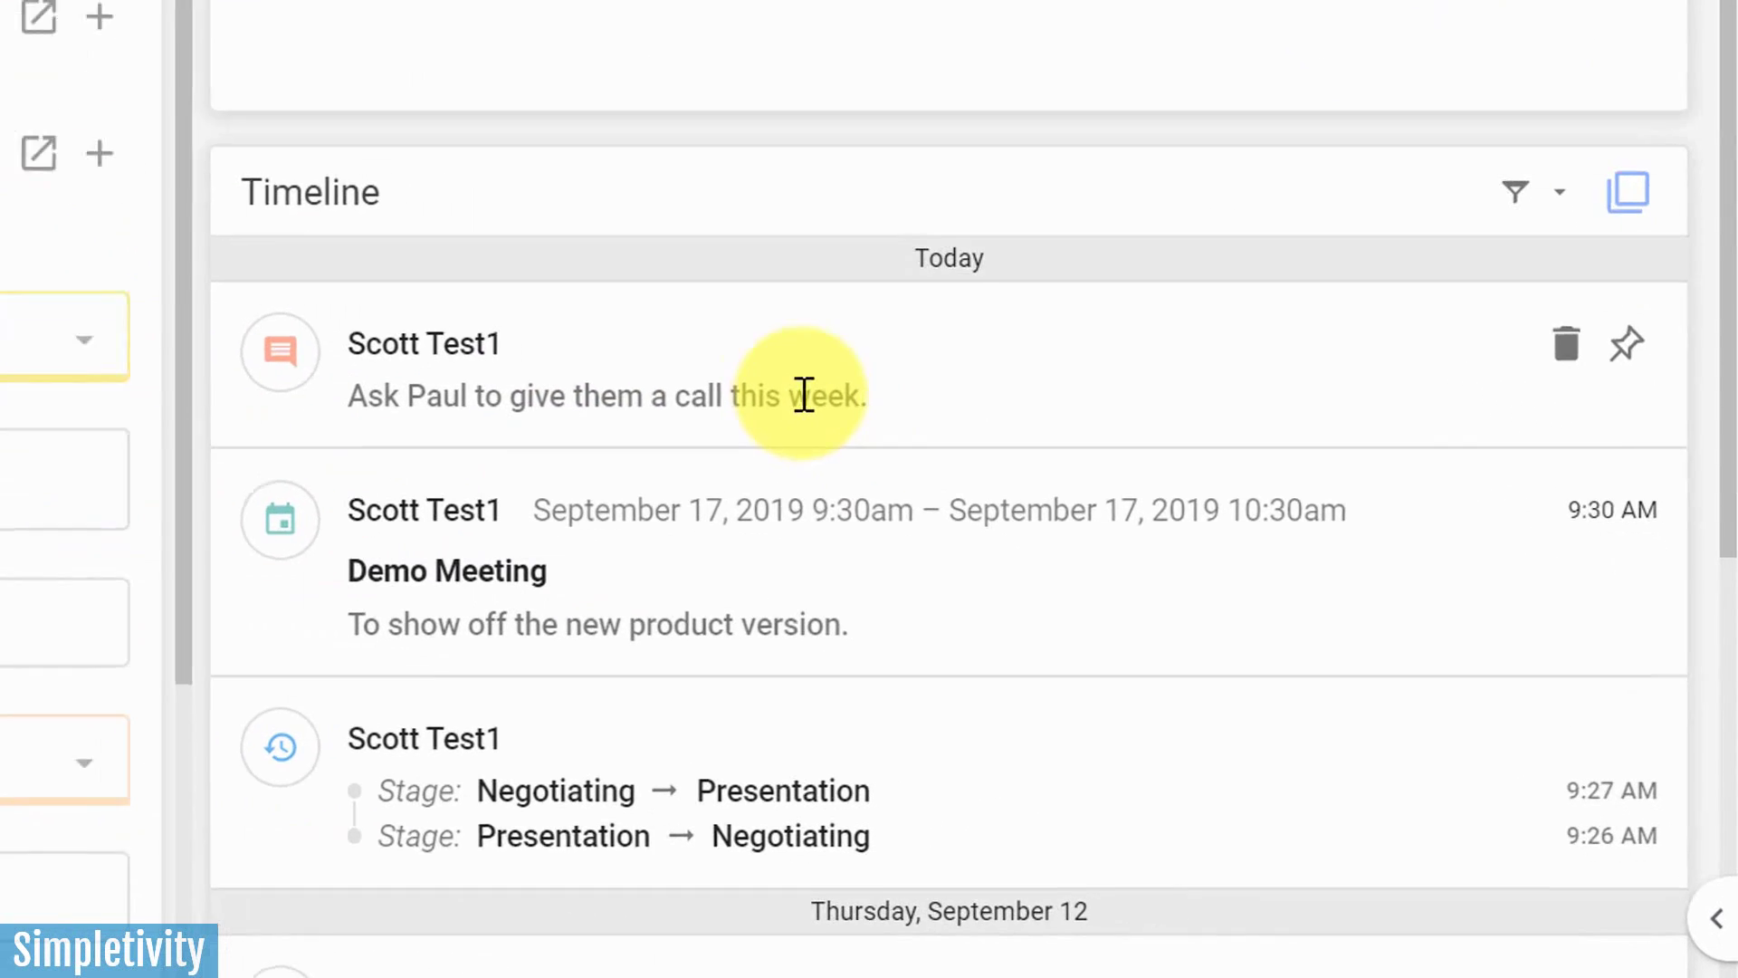
scroll(661, 453, "down", 5)
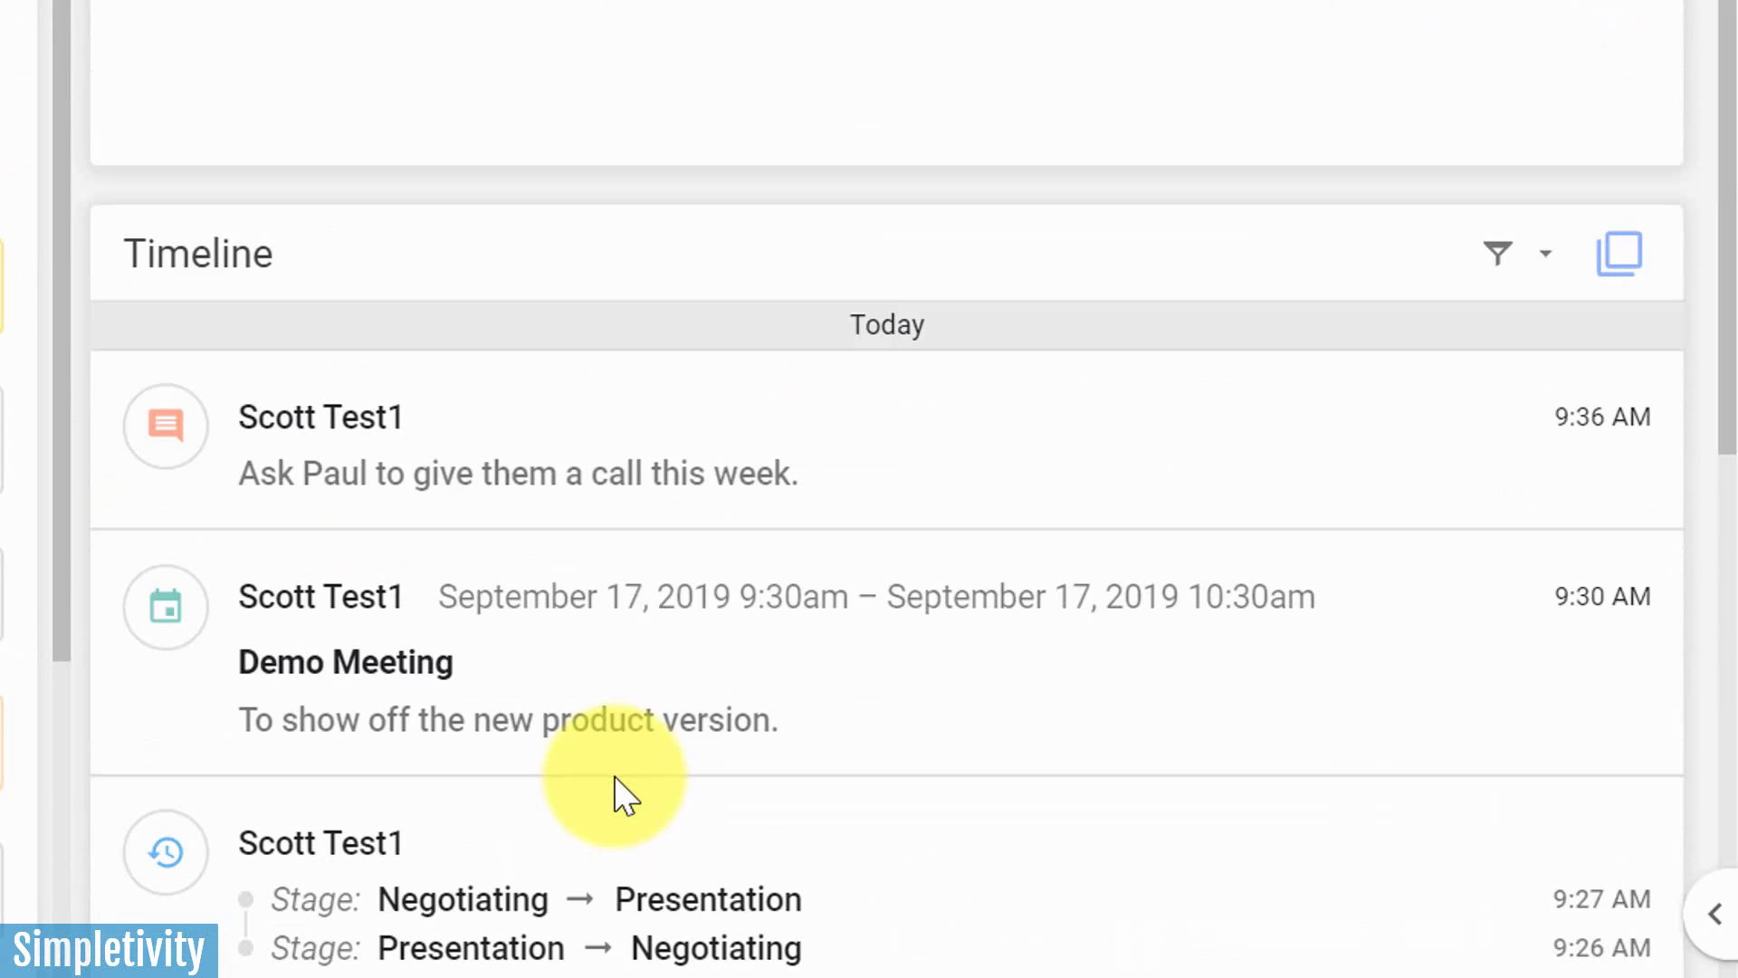
scroll(634, 806, "up", 6)
scroll(704, 584, "down", 2)
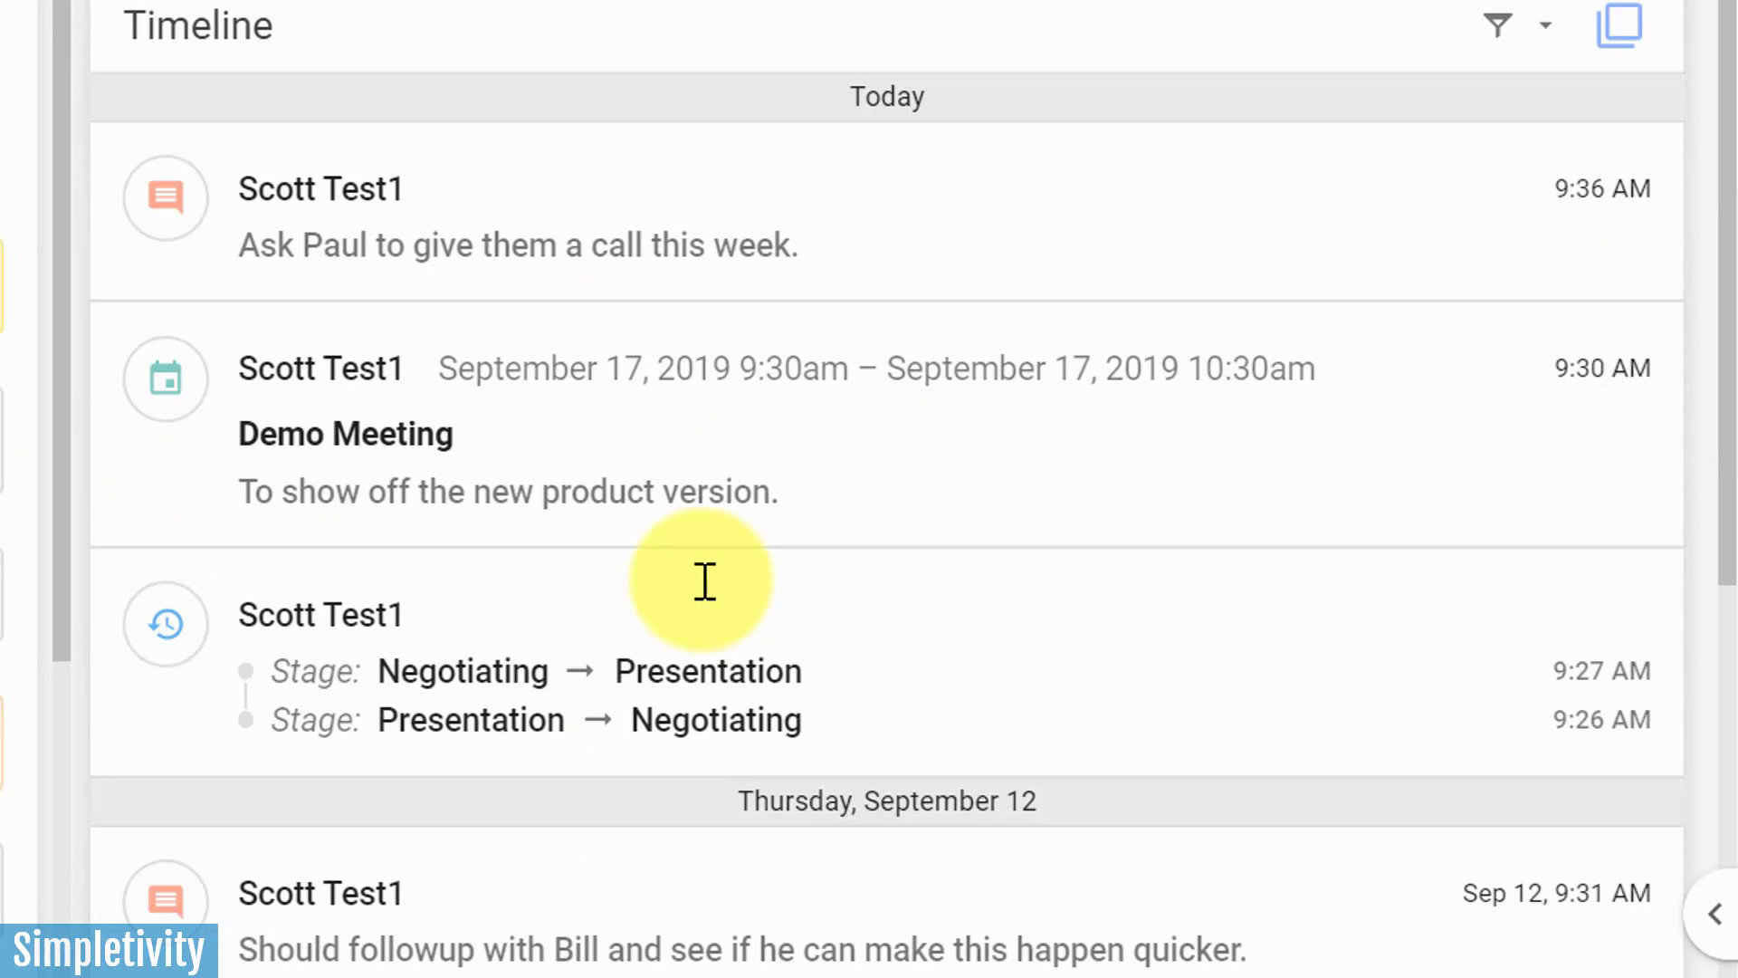
scroll(704, 581, "down", 3)
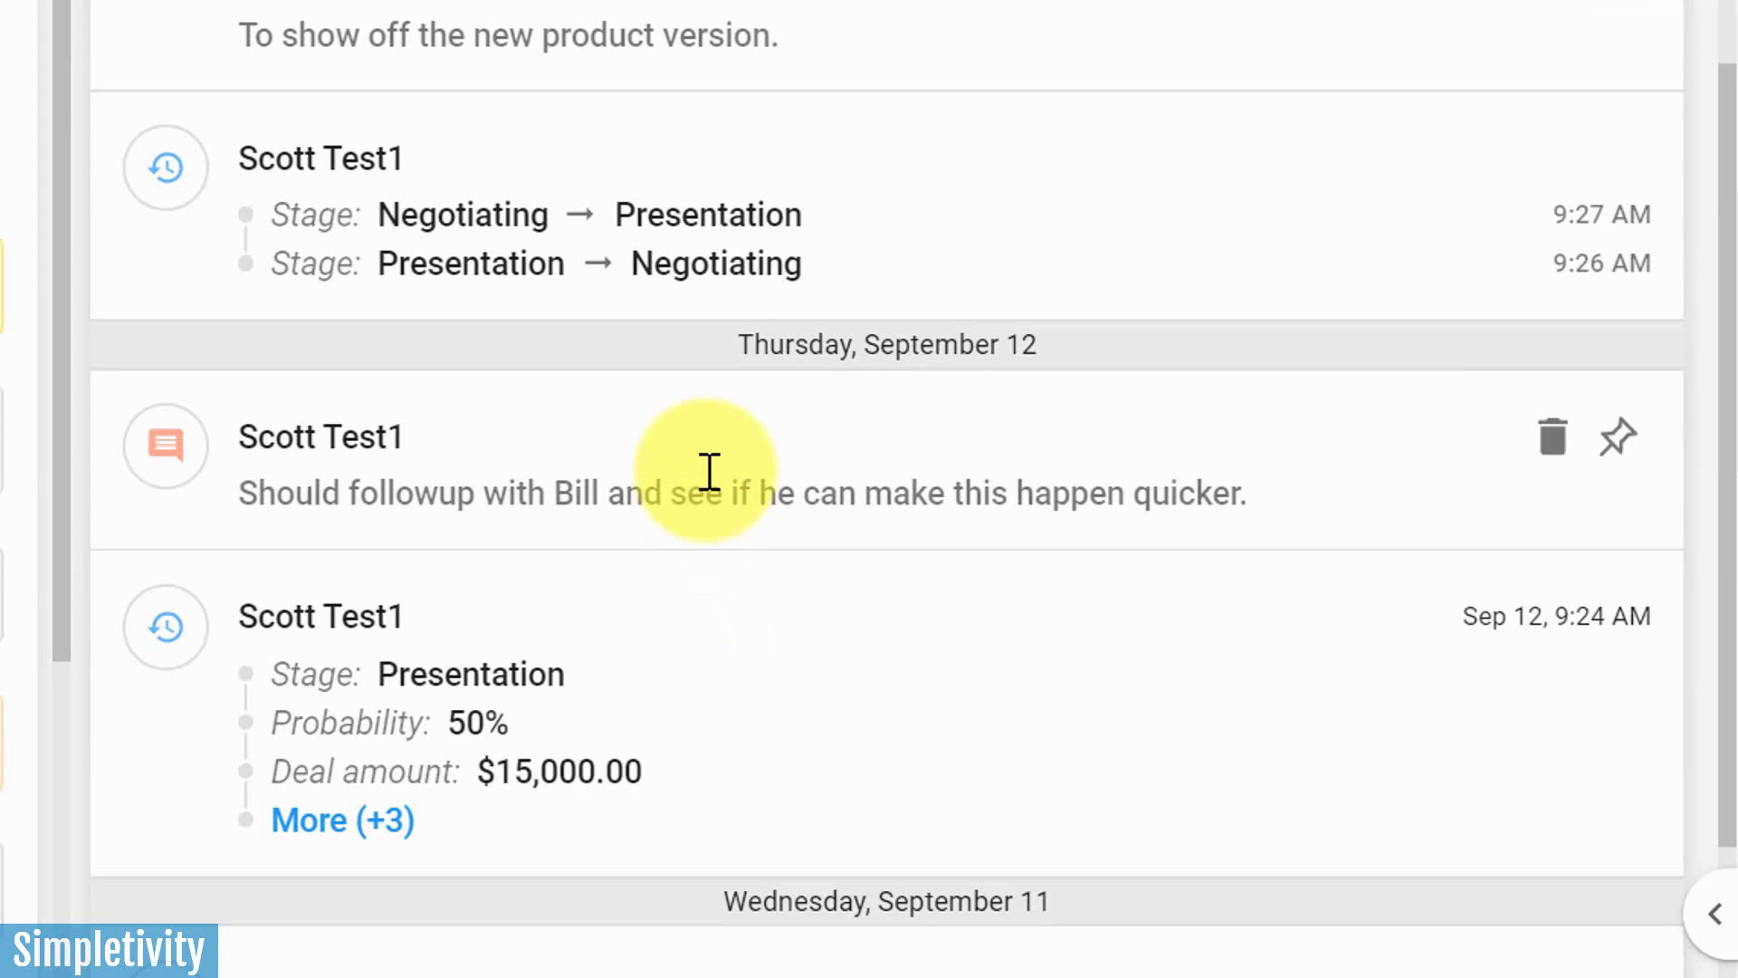
scroll(705, 498, "down", 2)
scroll(705, 471, "up", 6)
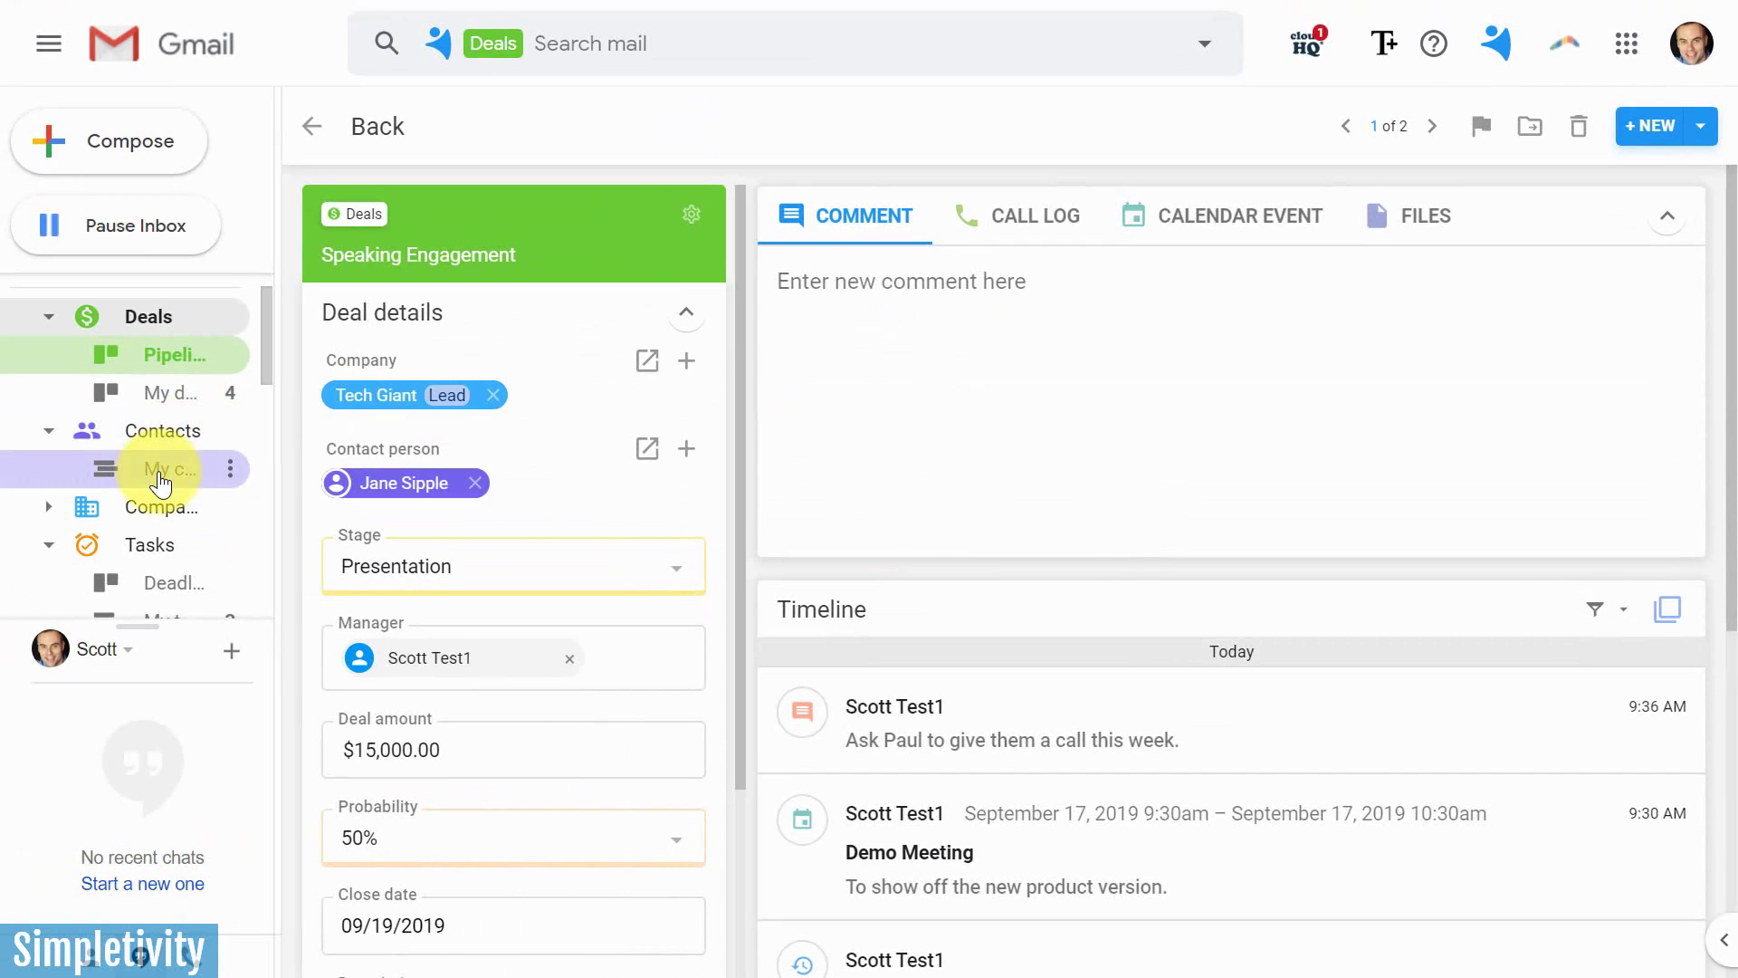
Open My contacts and bring up the Tech Giant VP of Sales contact record
left_click(160, 477)
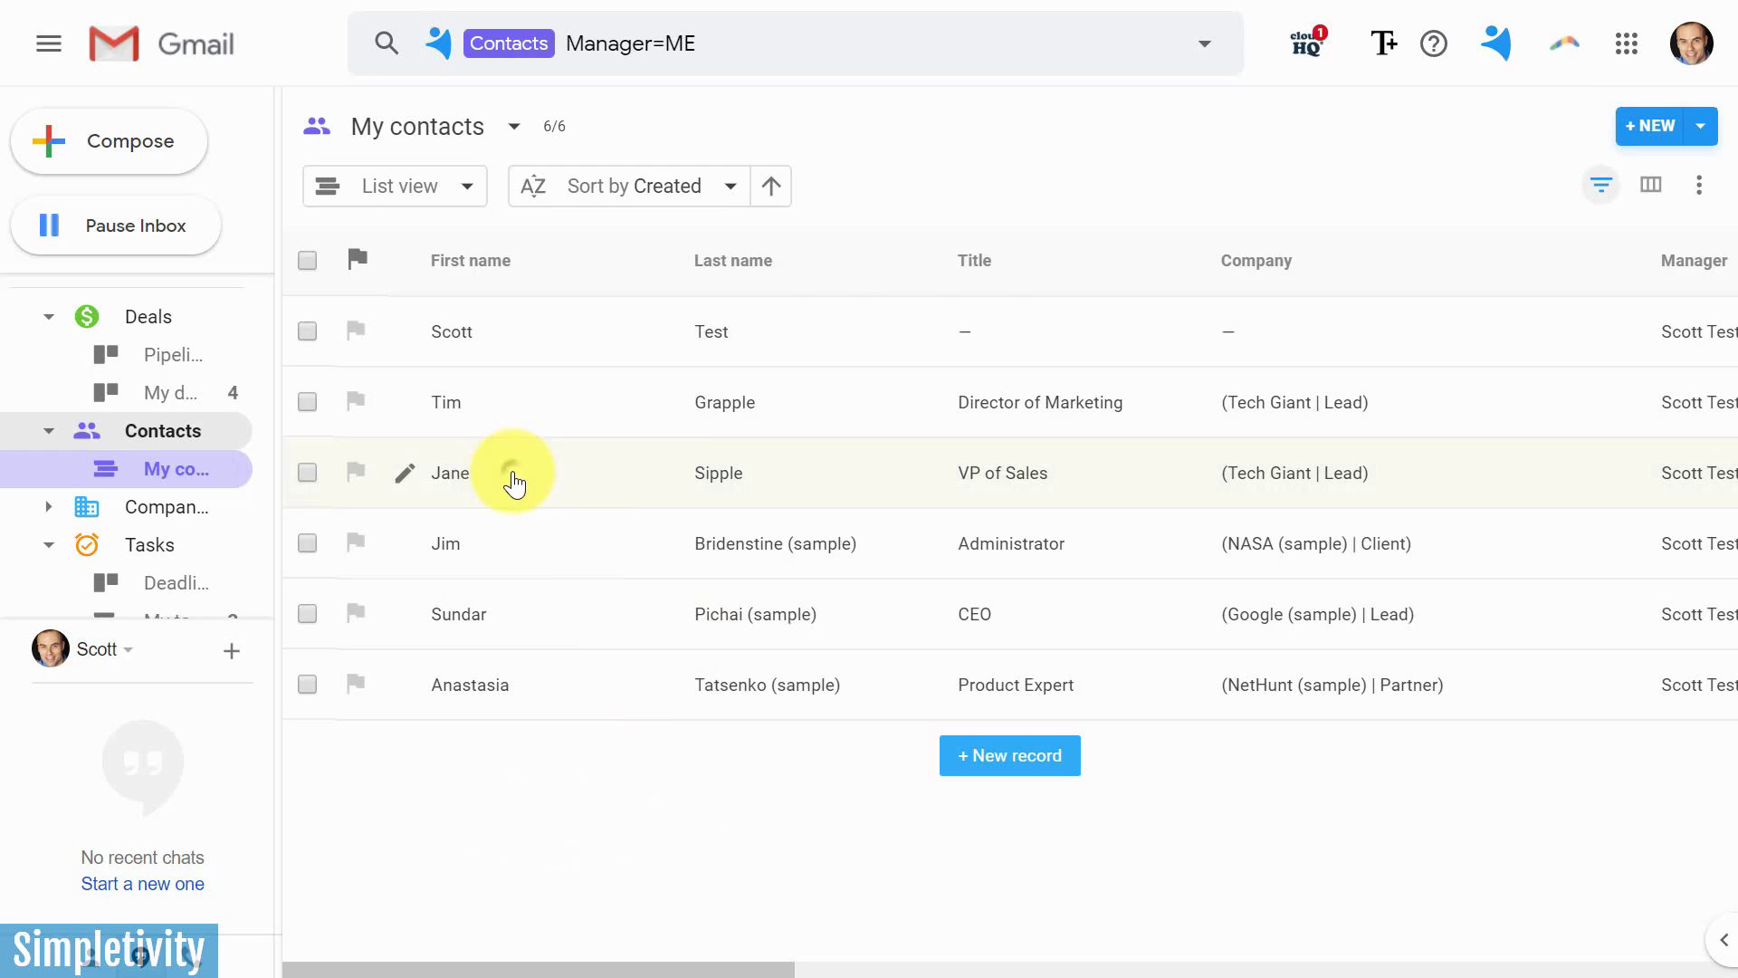
left_click(509, 478)
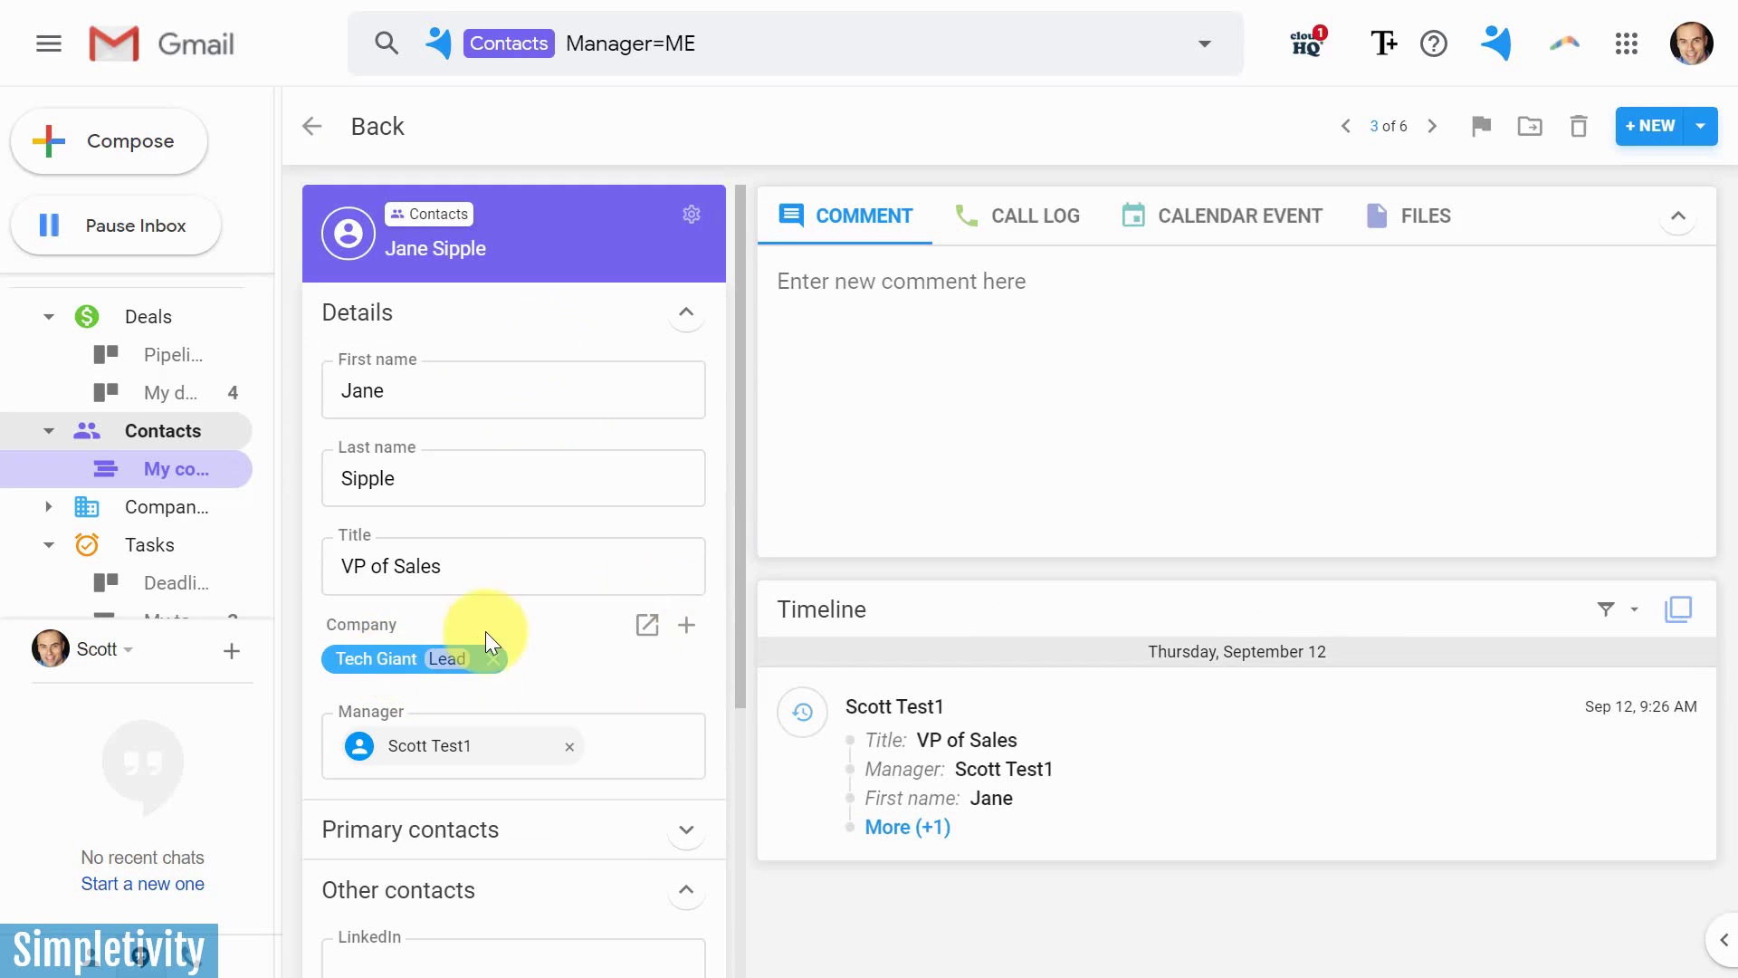
scroll(496, 627, "down", 4)
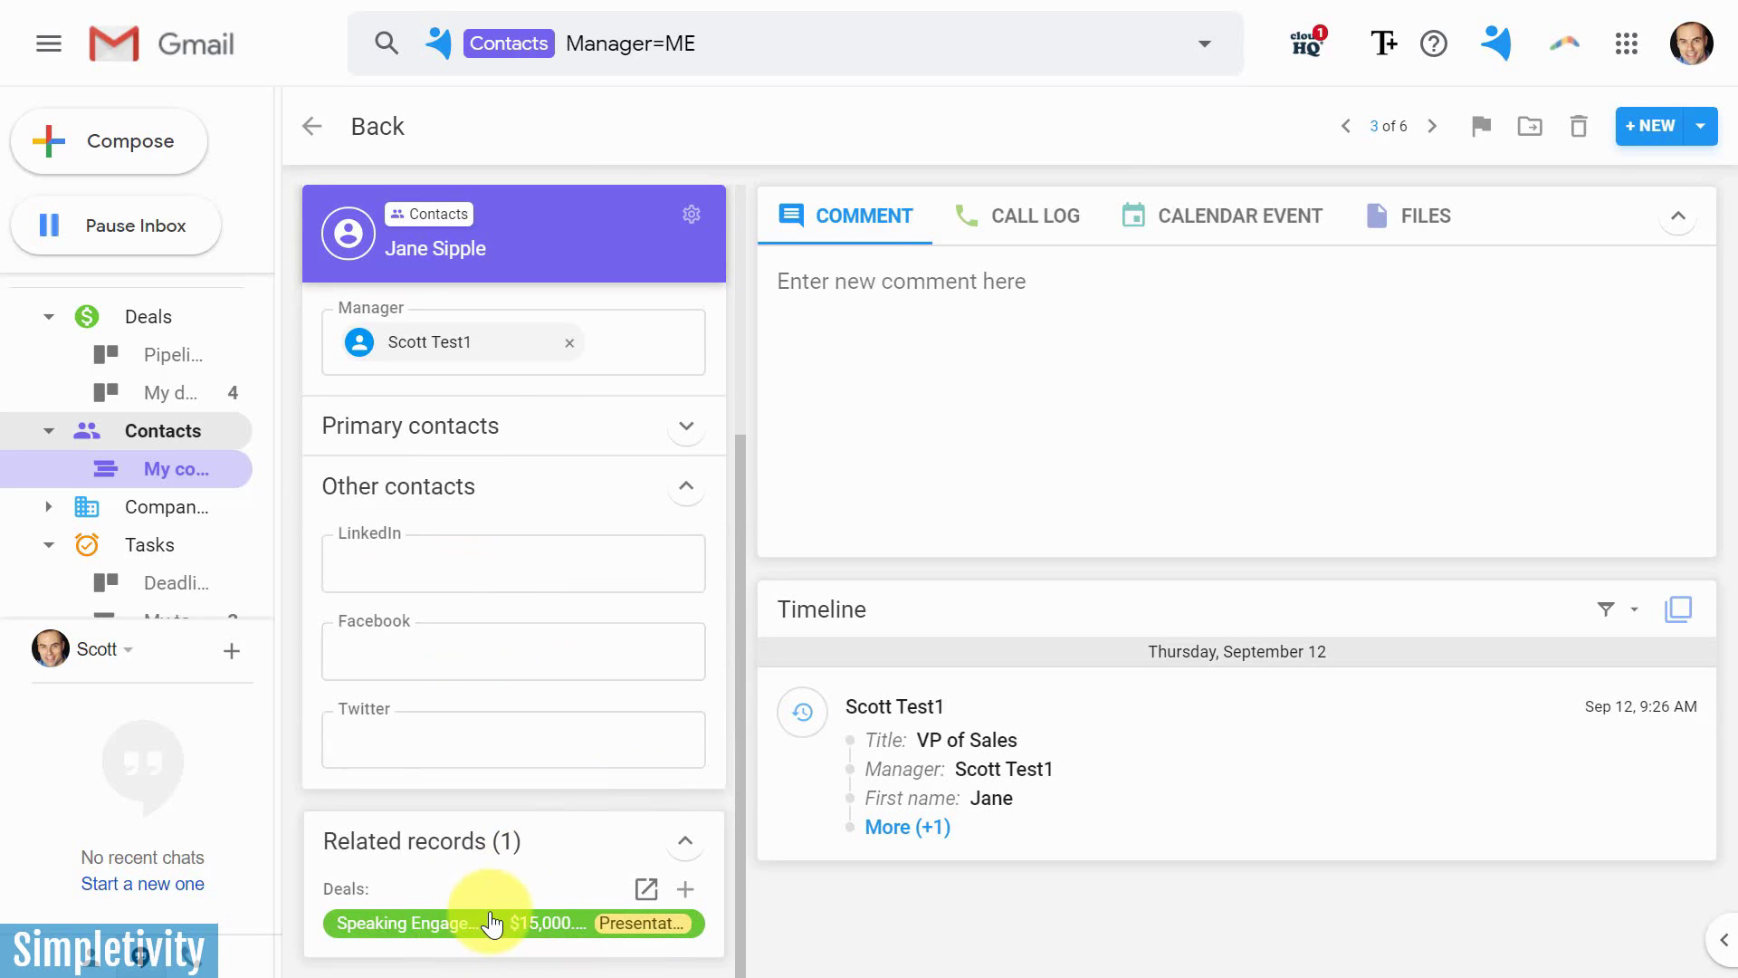
scroll(503, 900, "up", 4)
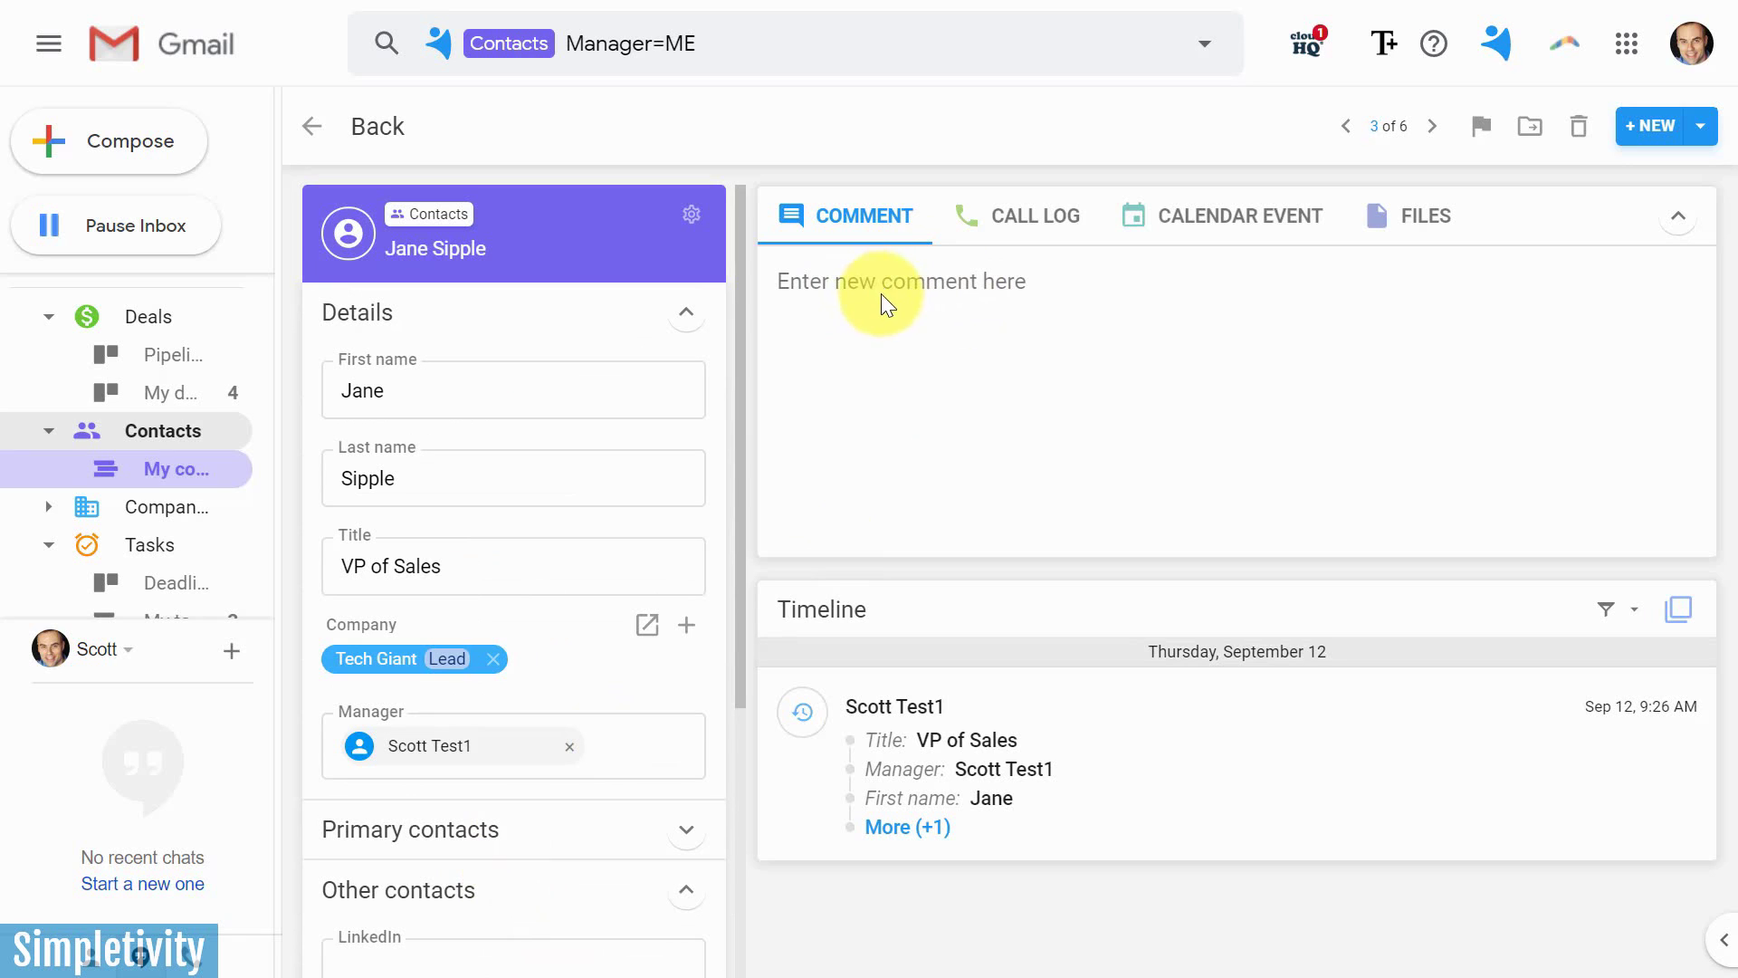
Open the All Companies list showing four companies with status, manager and lead source
left_click(134, 514)
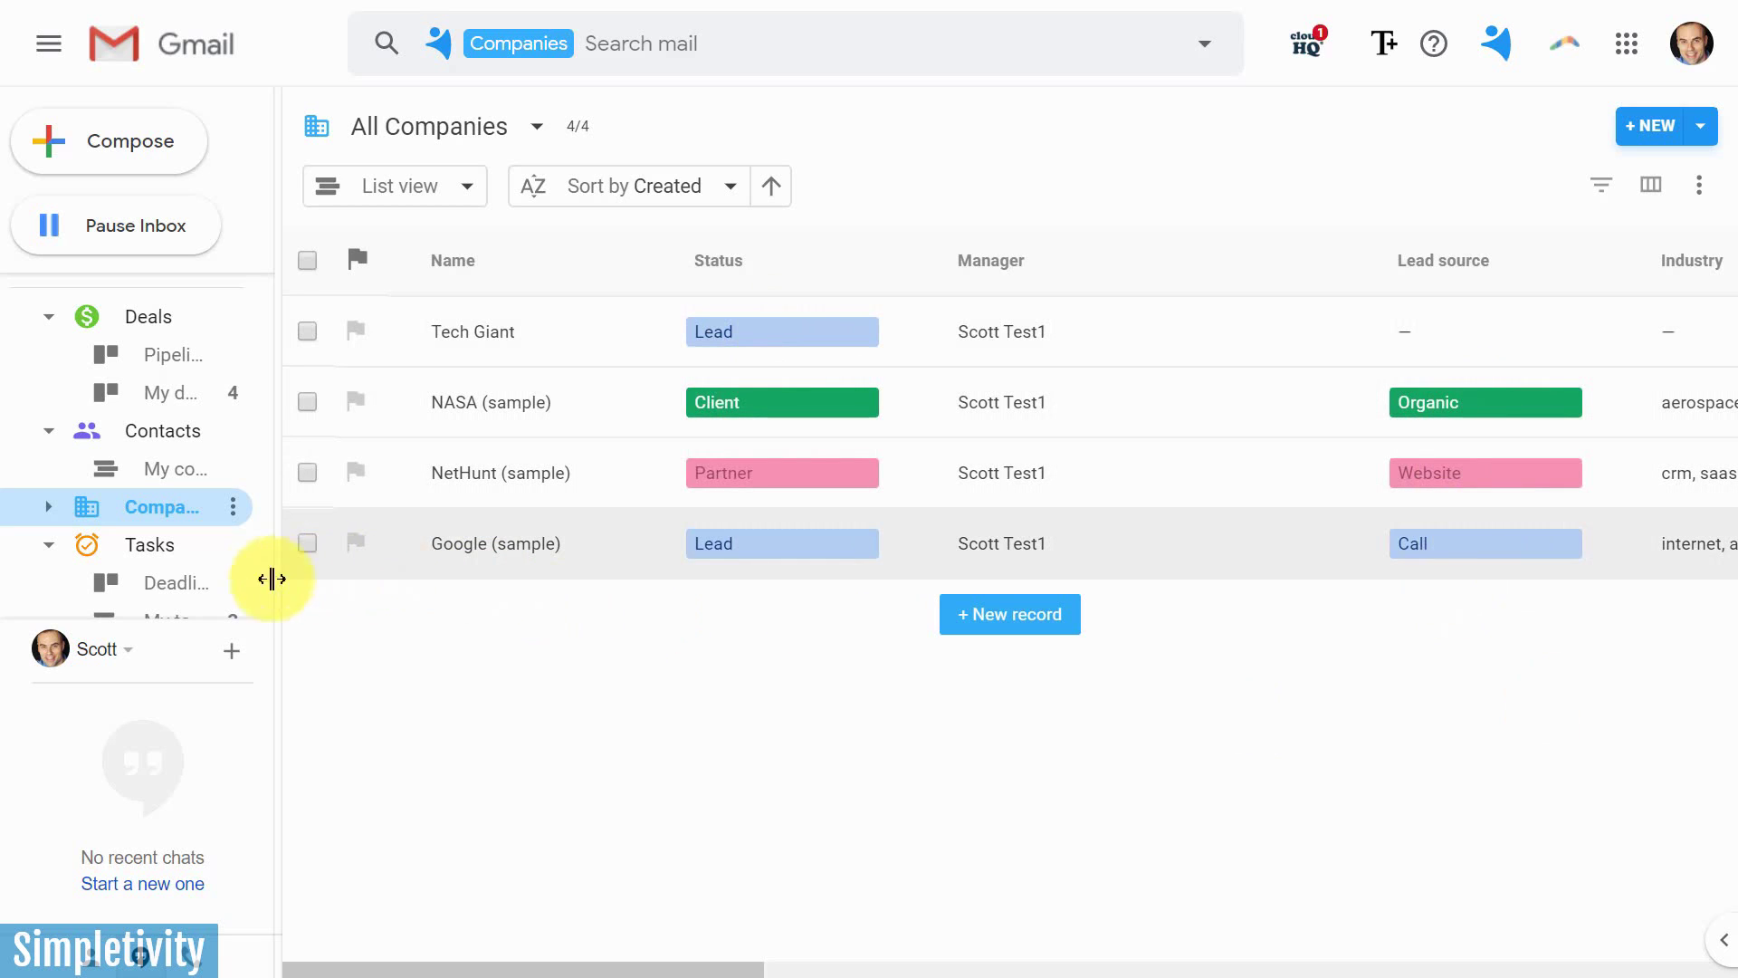
Look over the task cards on the Tasks Deadlines board, then return to the Gmail inbox
scroll(181, 561, "down", 1)
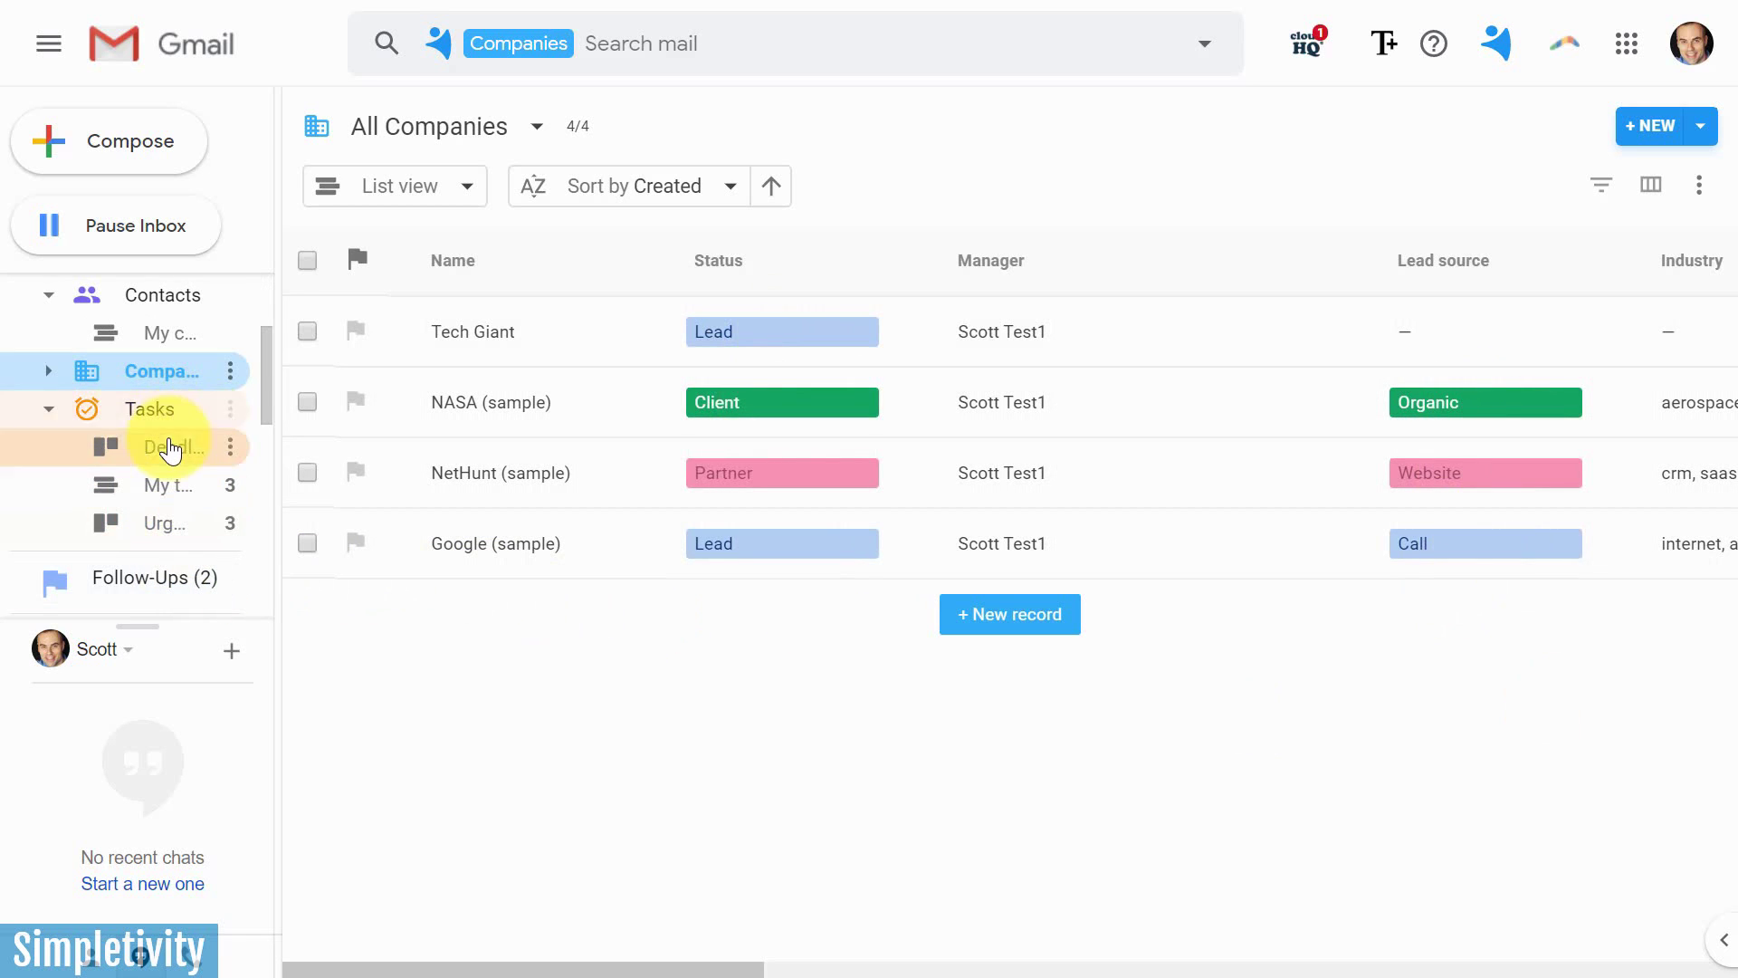
left_click(169, 449)
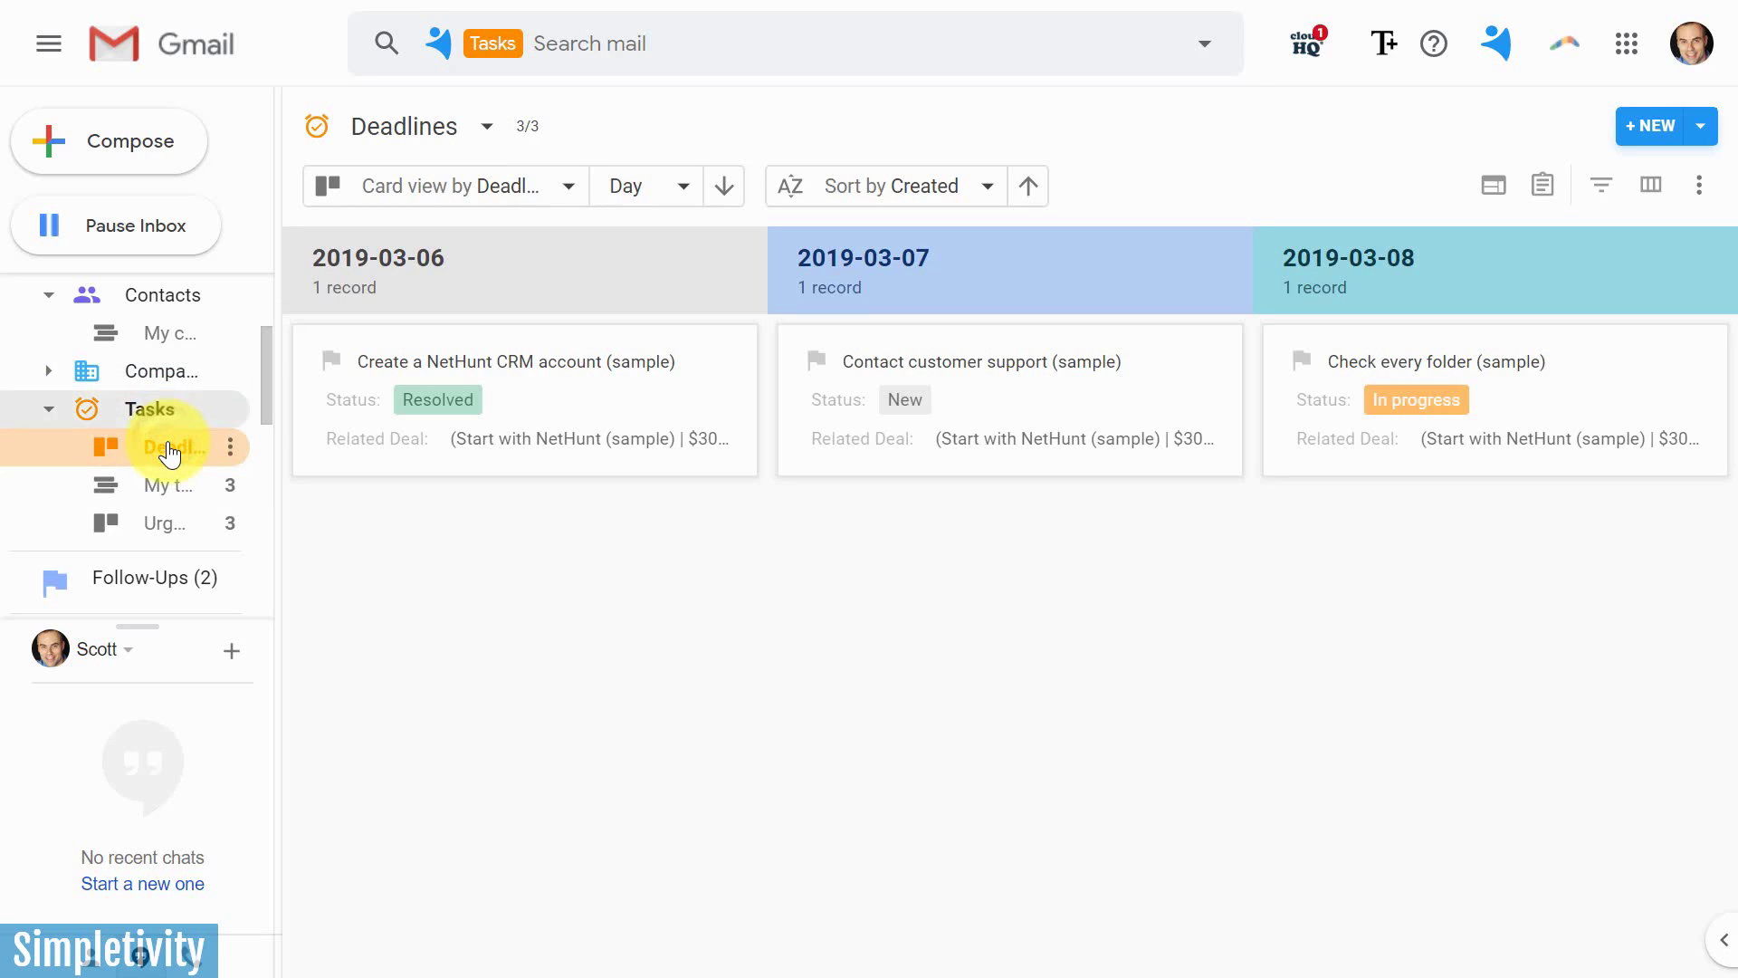
mouse_move(714, 771)
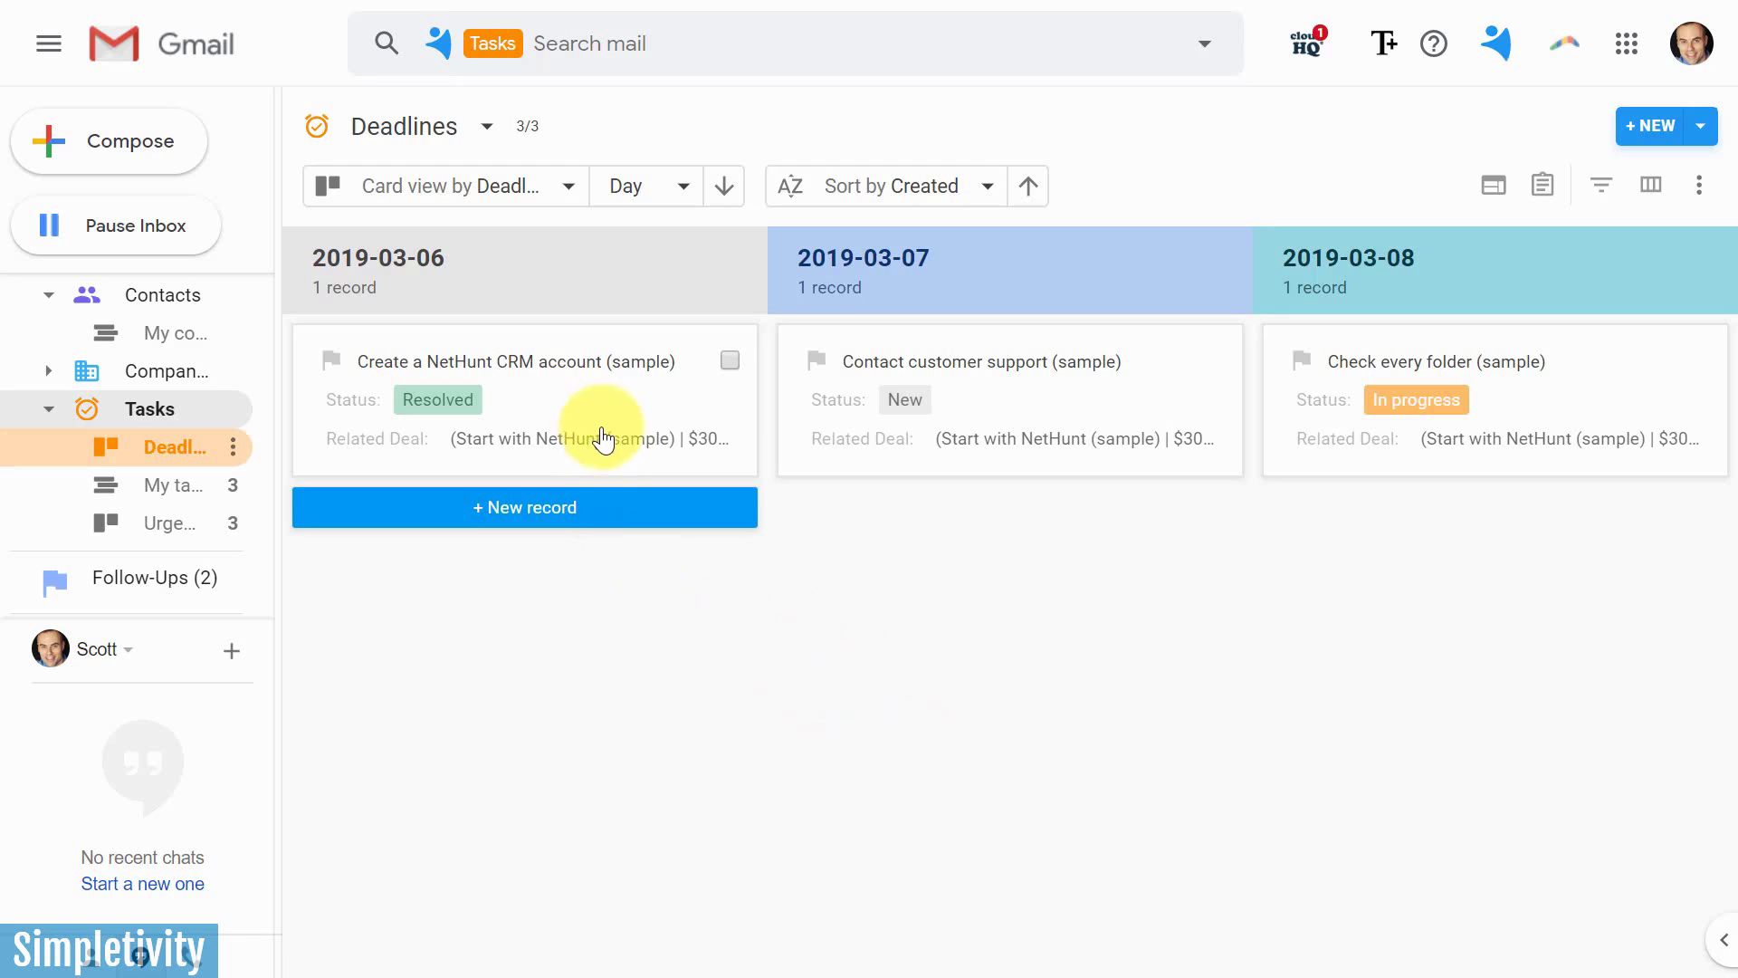
mouse_move(990, 453)
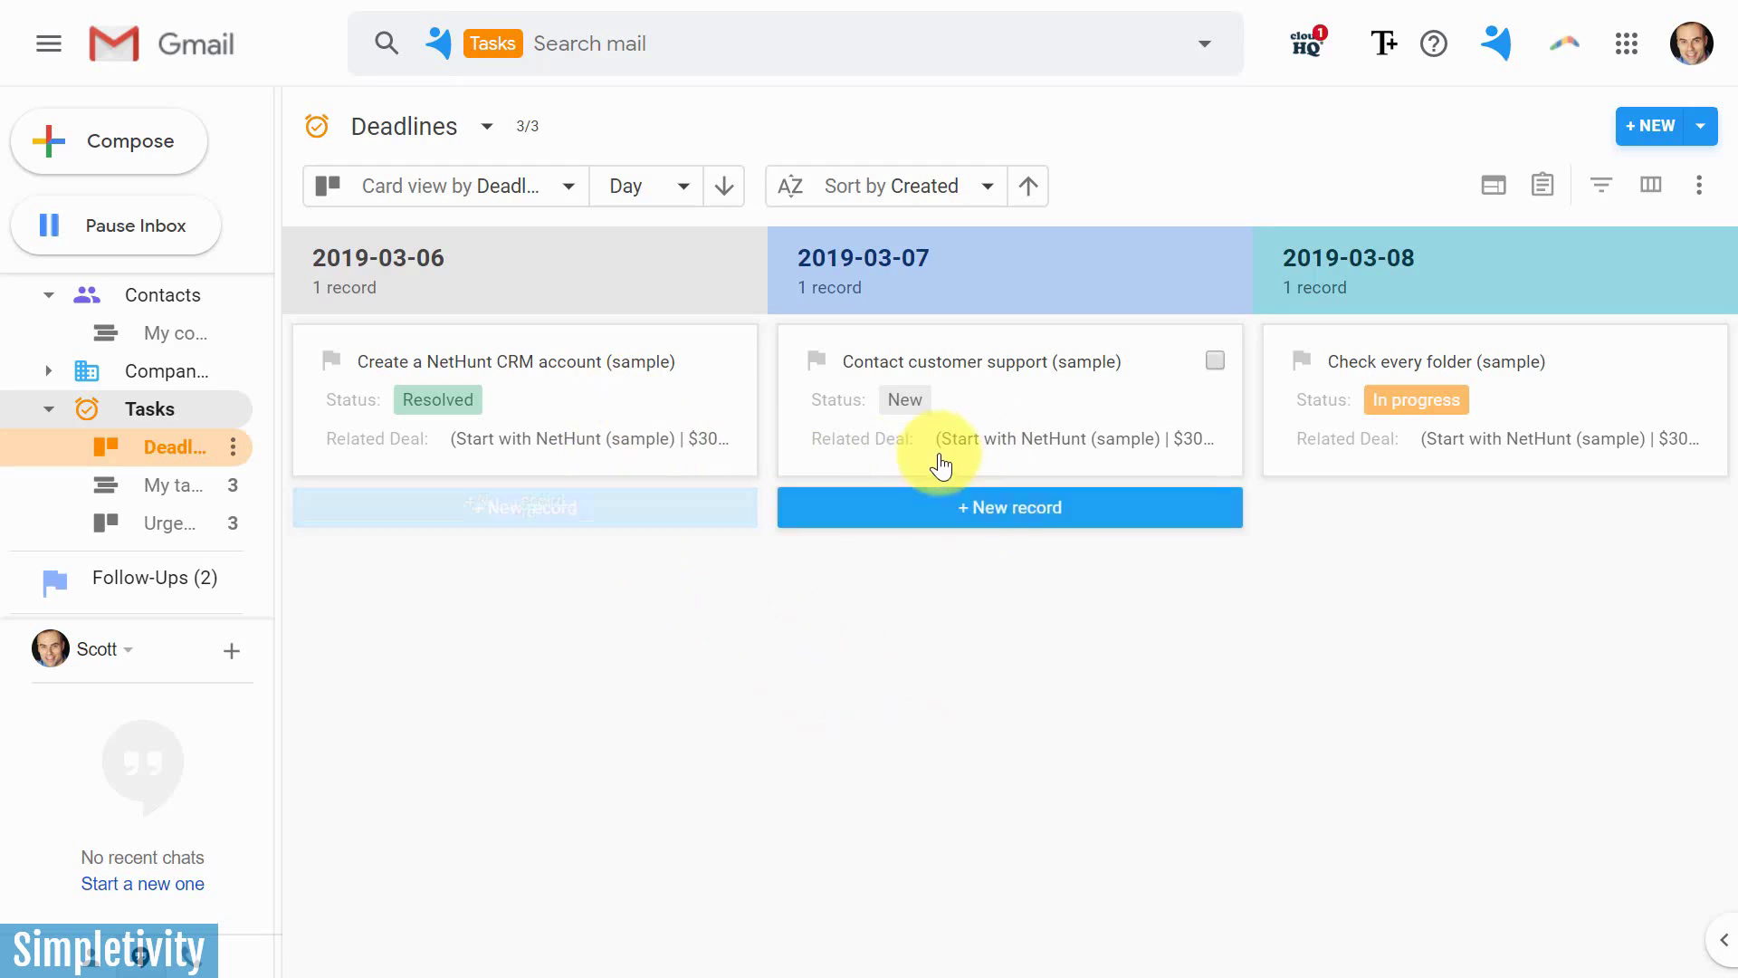
mouse_move(1375, 459)
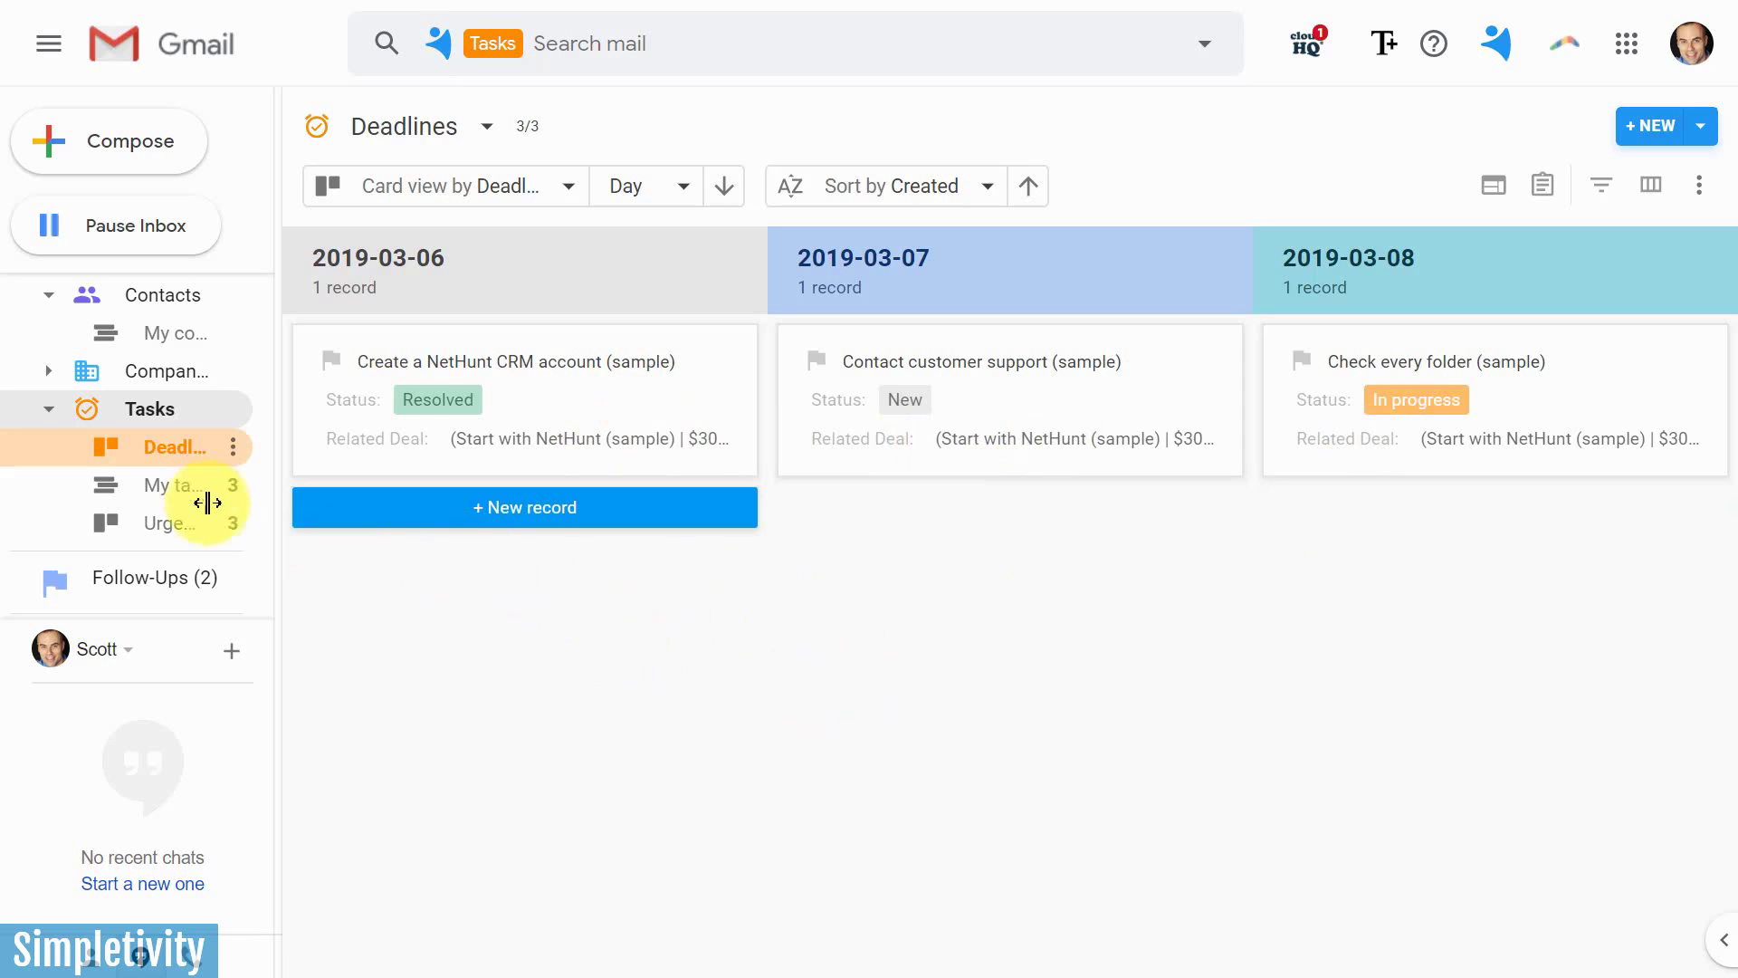
scroll(194, 489, "down", 5)
left_click(113, 469)
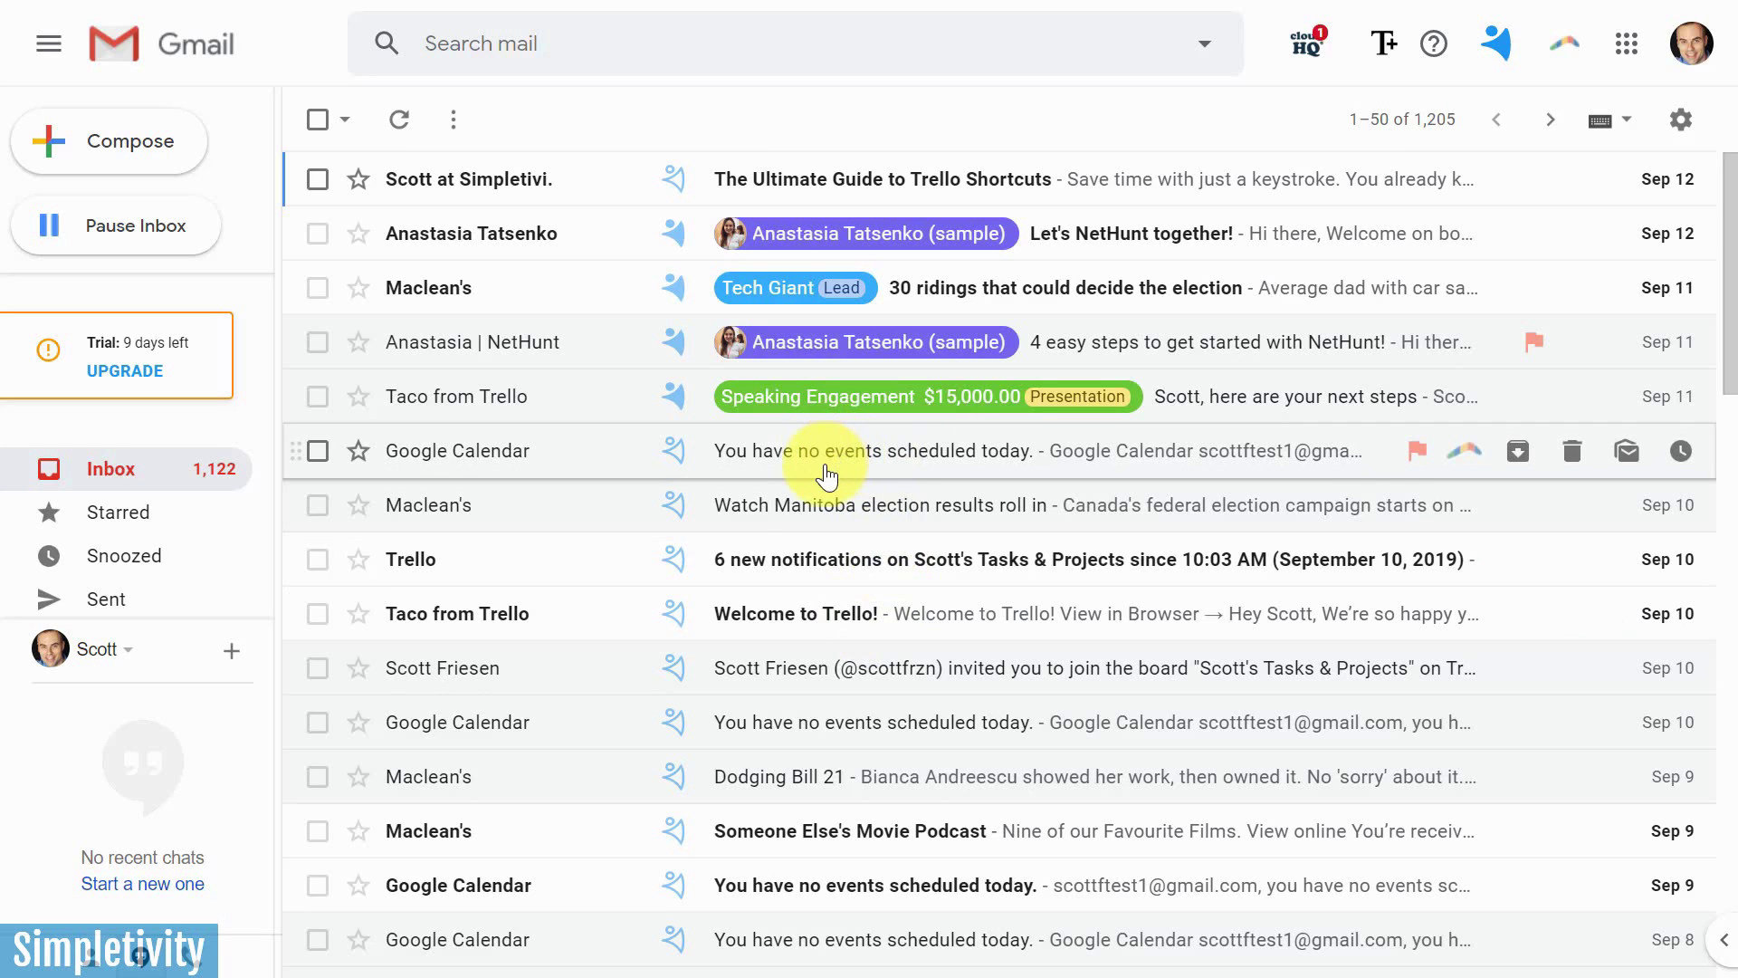
Open the 'Welcome to Trello!' email from Taco from Trello
left_click(576, 623)
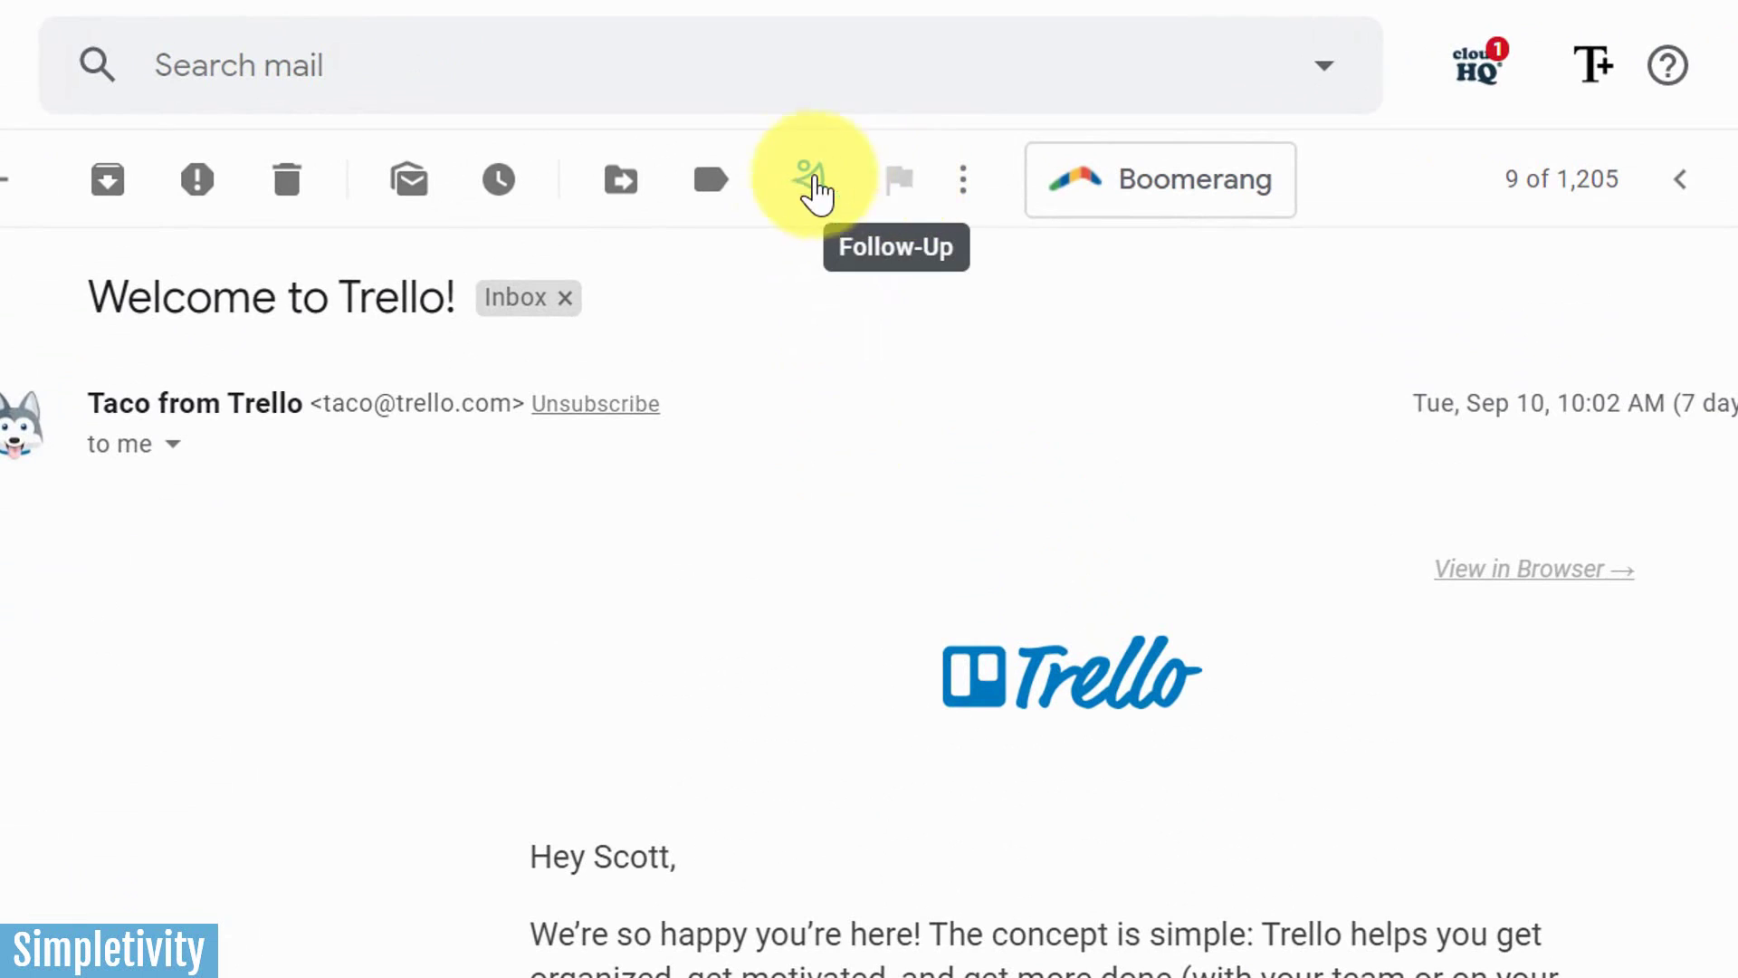
left_click(819, 185)
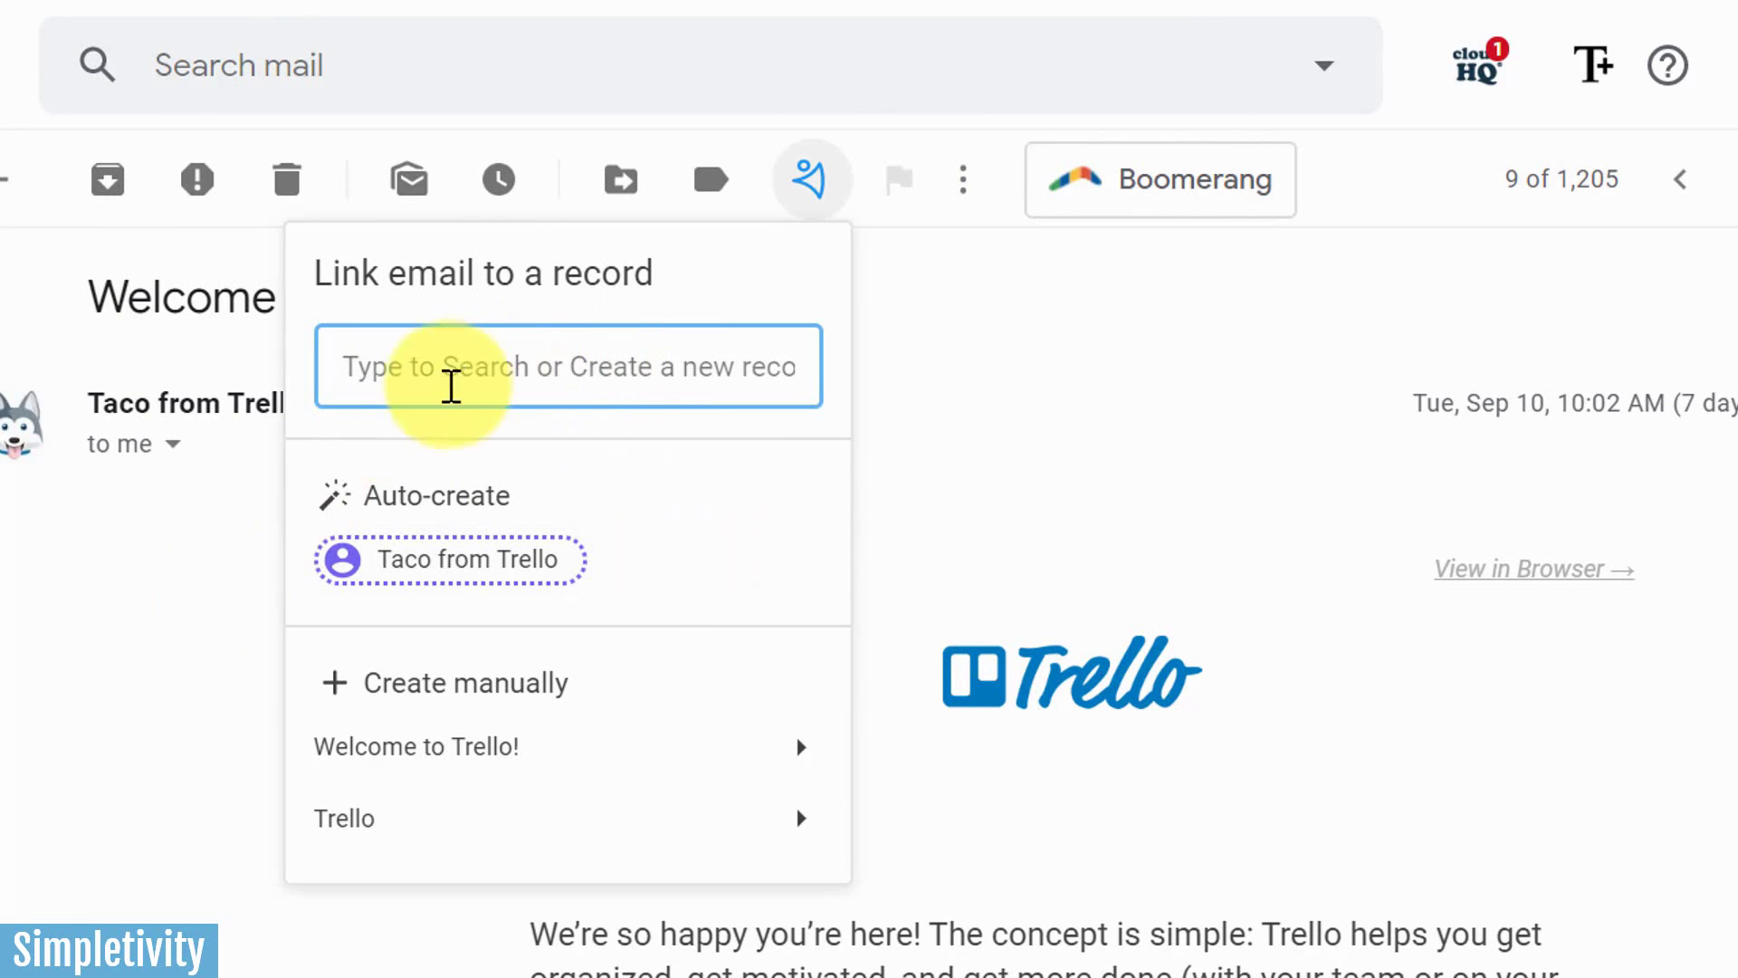
left_click(192, 715)
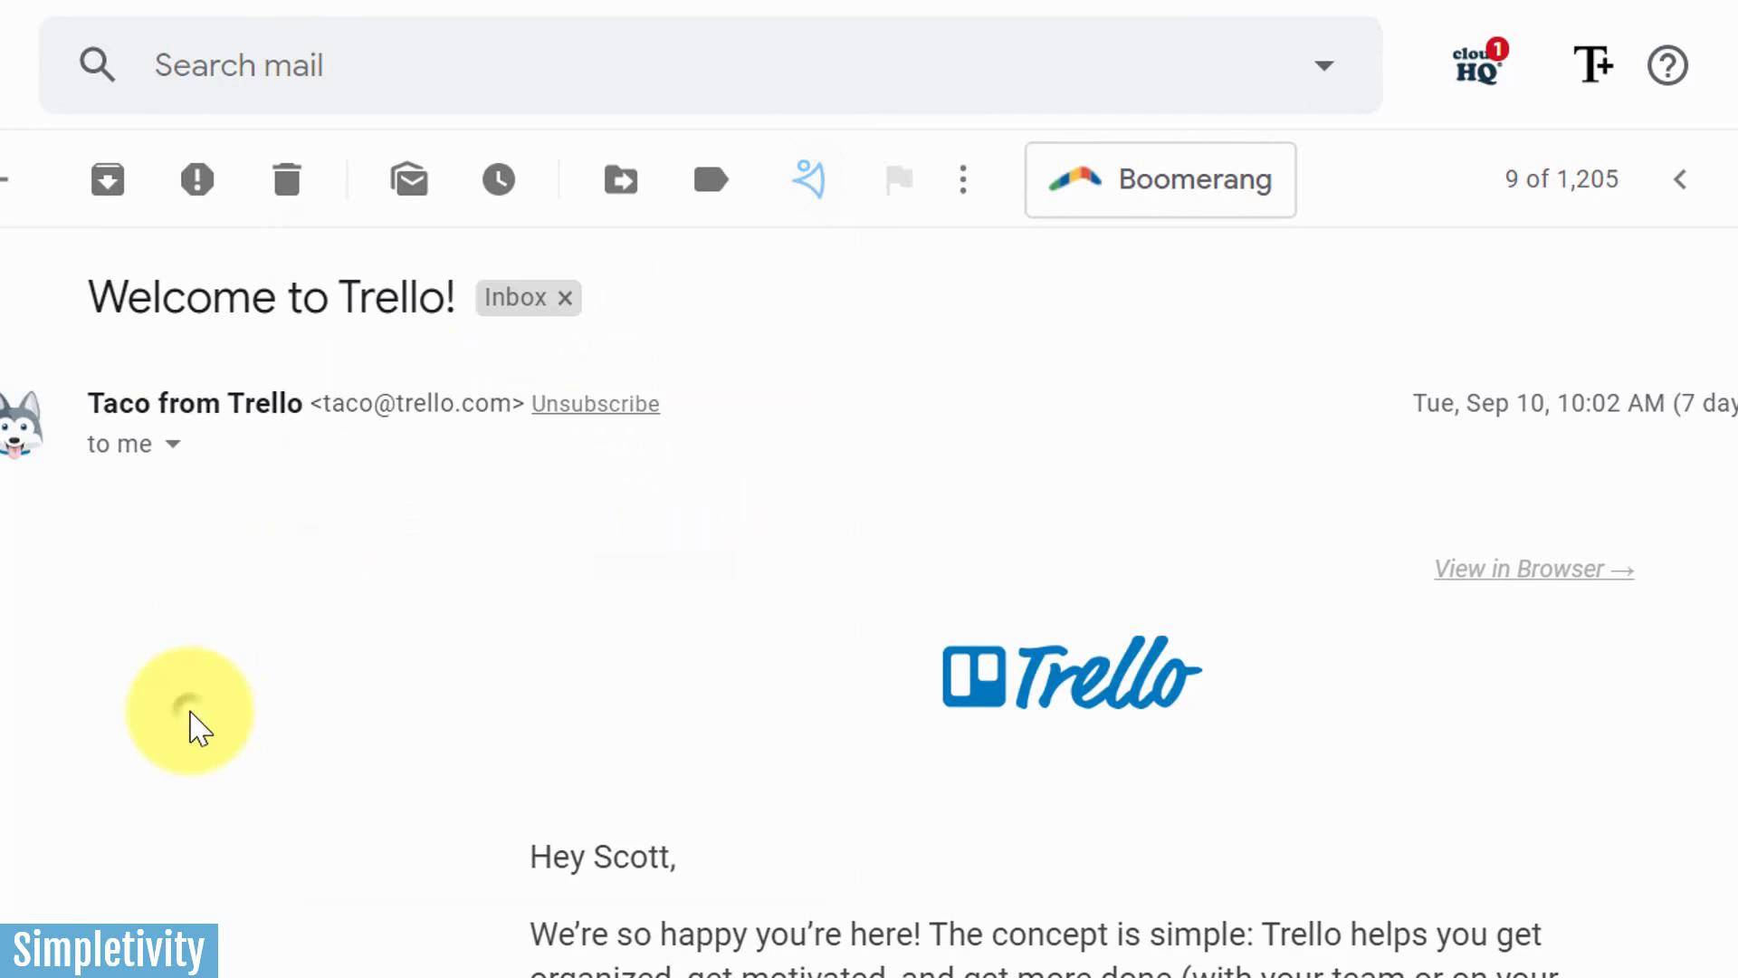
Flag the Welcome to Trello! email for follow-up with a Today date
left_click(909, 195)
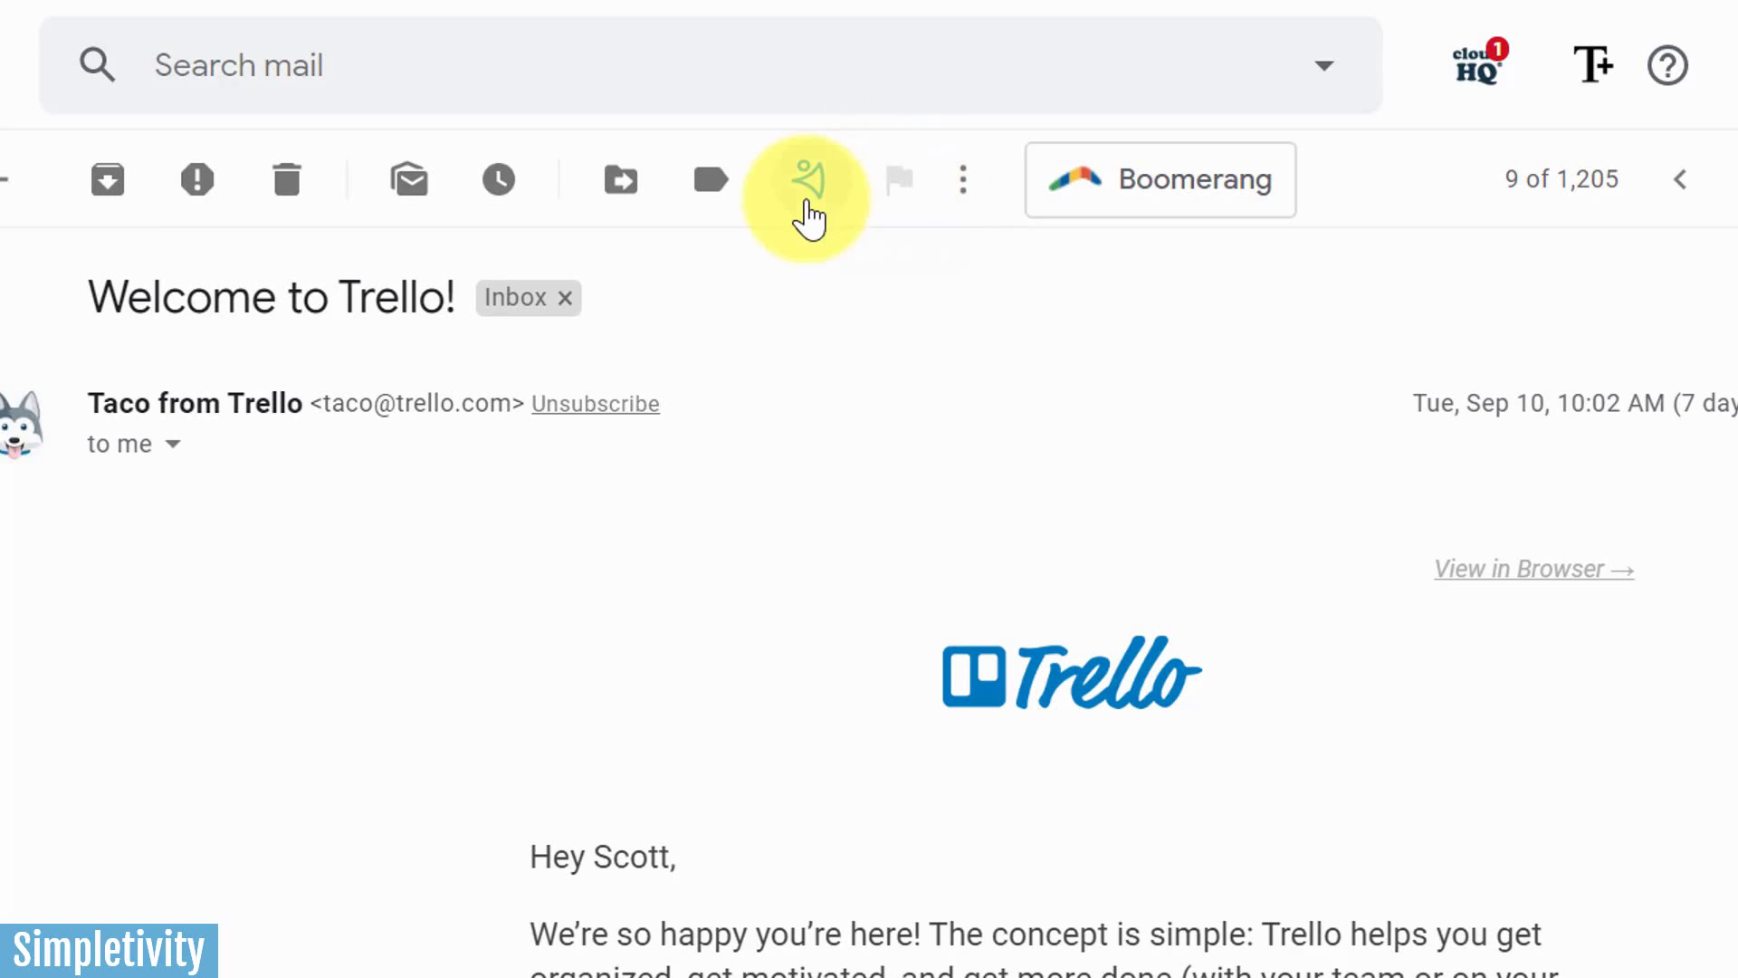
left_click(901, 192)
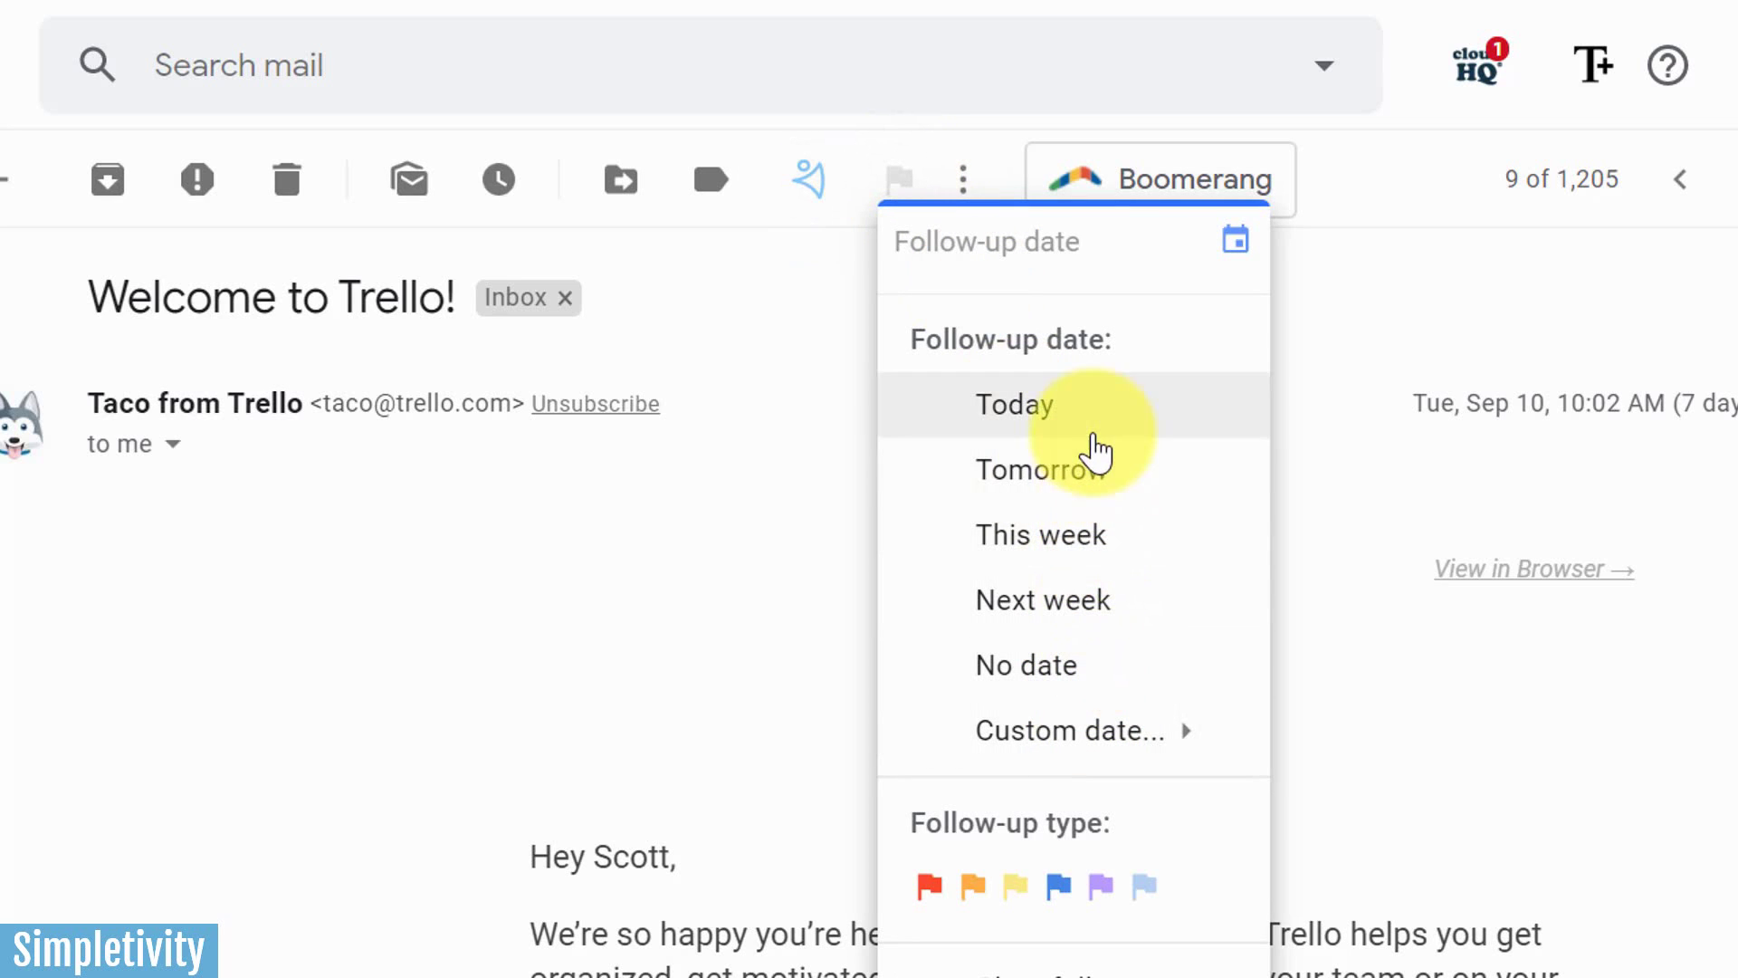
left_click(1020, 412)
scroll(124, 543, "down", 5)
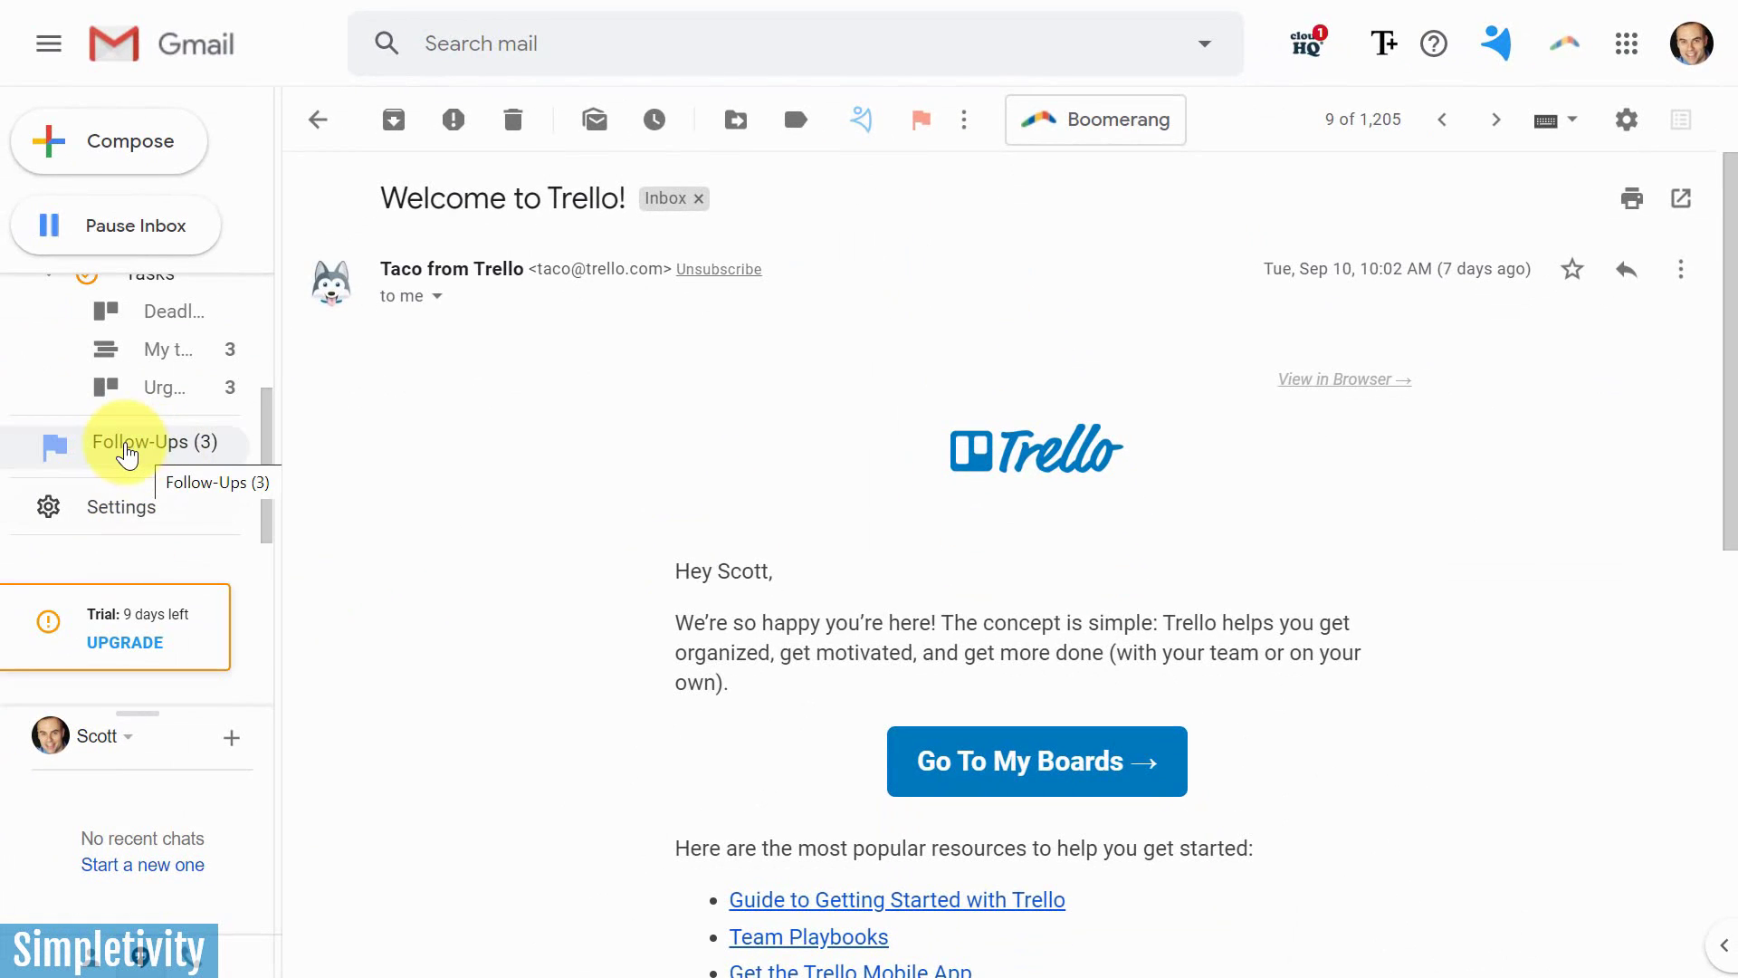
Show the Follow-Ups (3) list of flagged emails grouped into Overdue, Today and Tomorrow
left_click(127, 450)
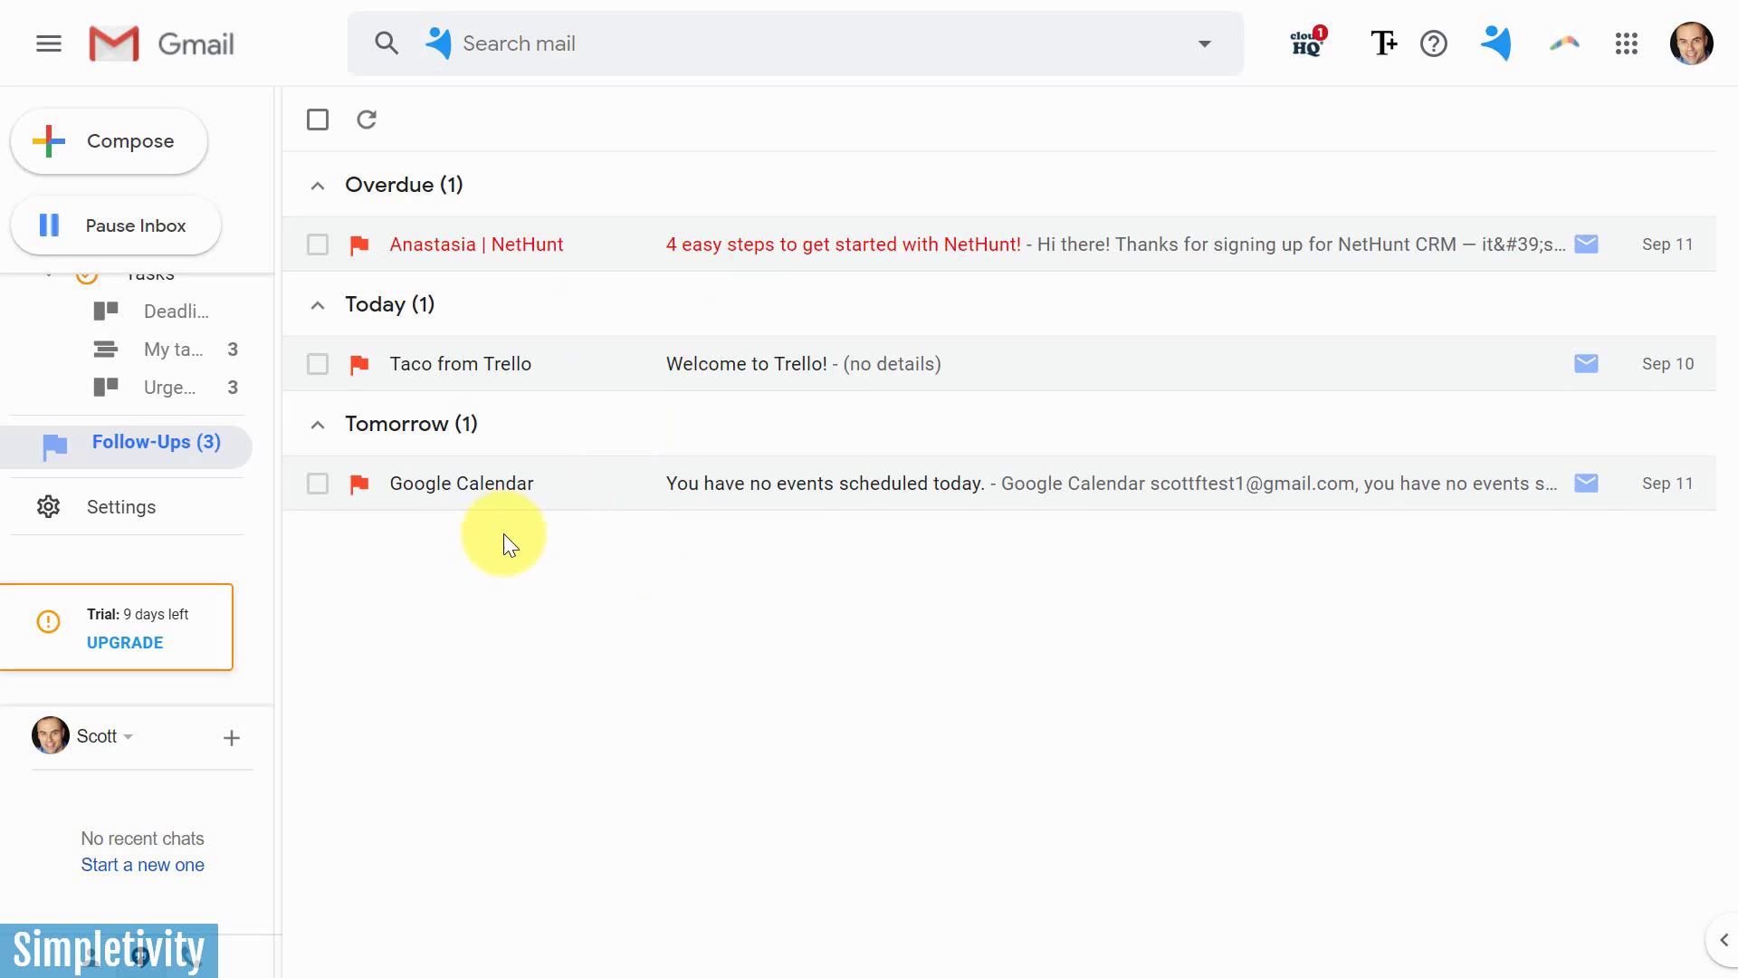
scroll(218, 553, "up", 3)
mouse_move(215, 559)
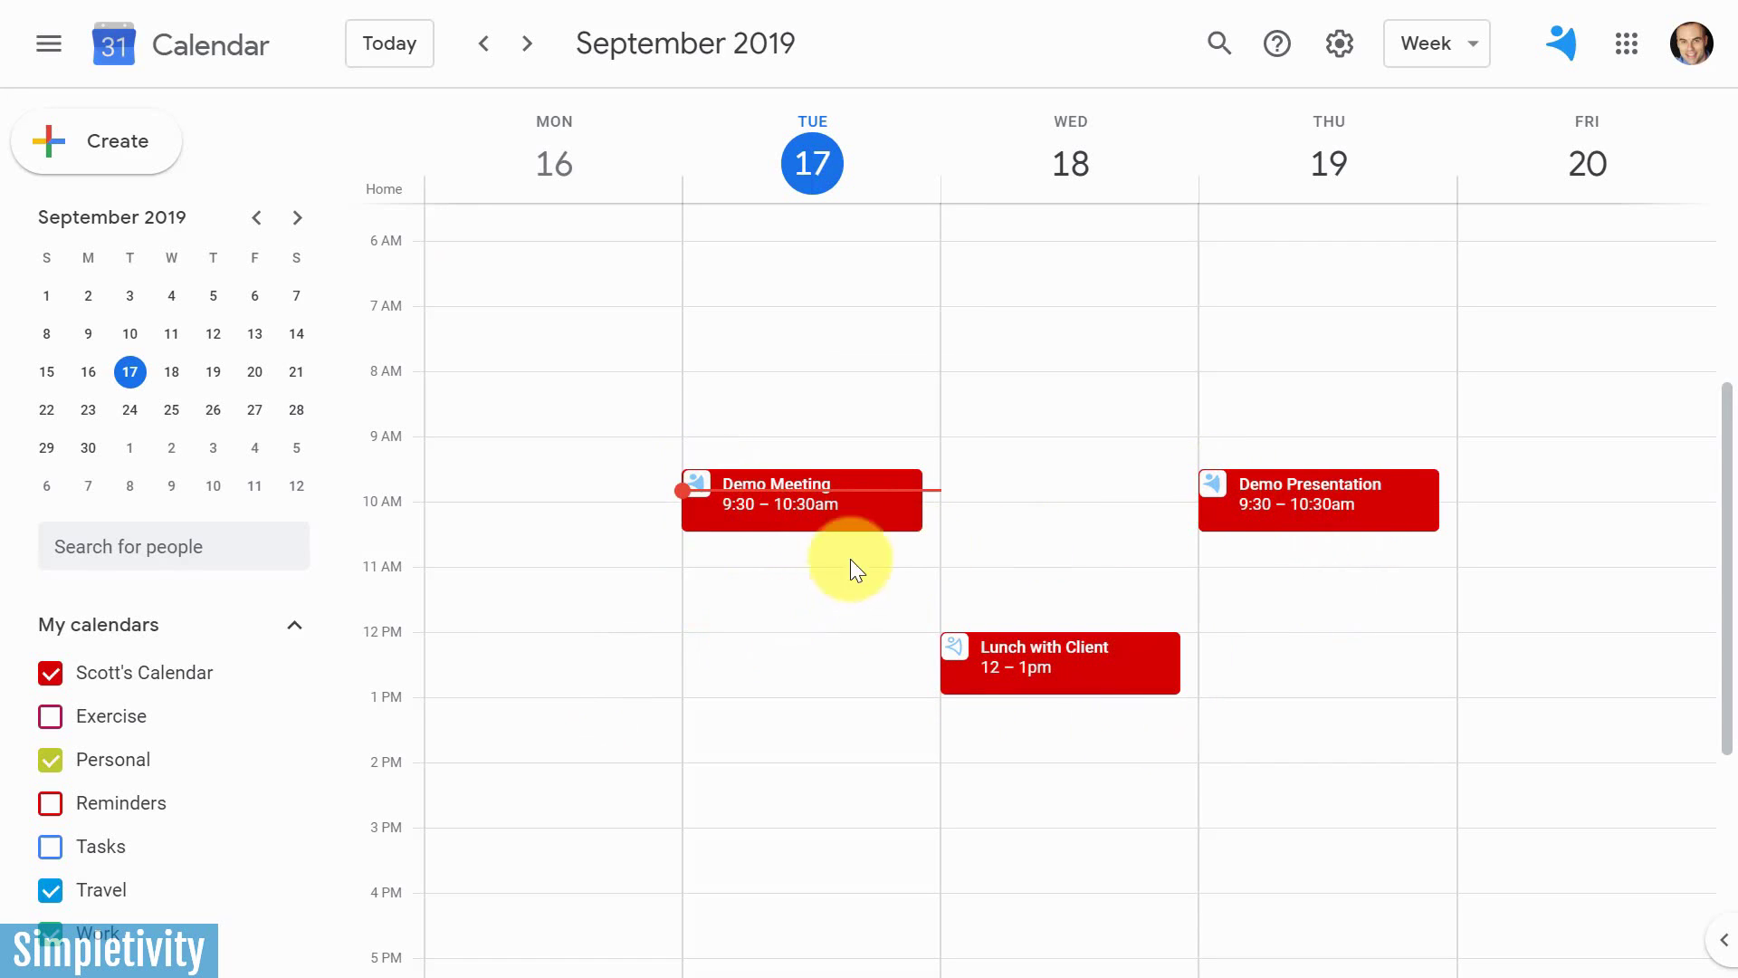
Open the Demo Meeting event on Tuesday, September 17, 9:30–10:30am to see its details
left_click(861, 524)
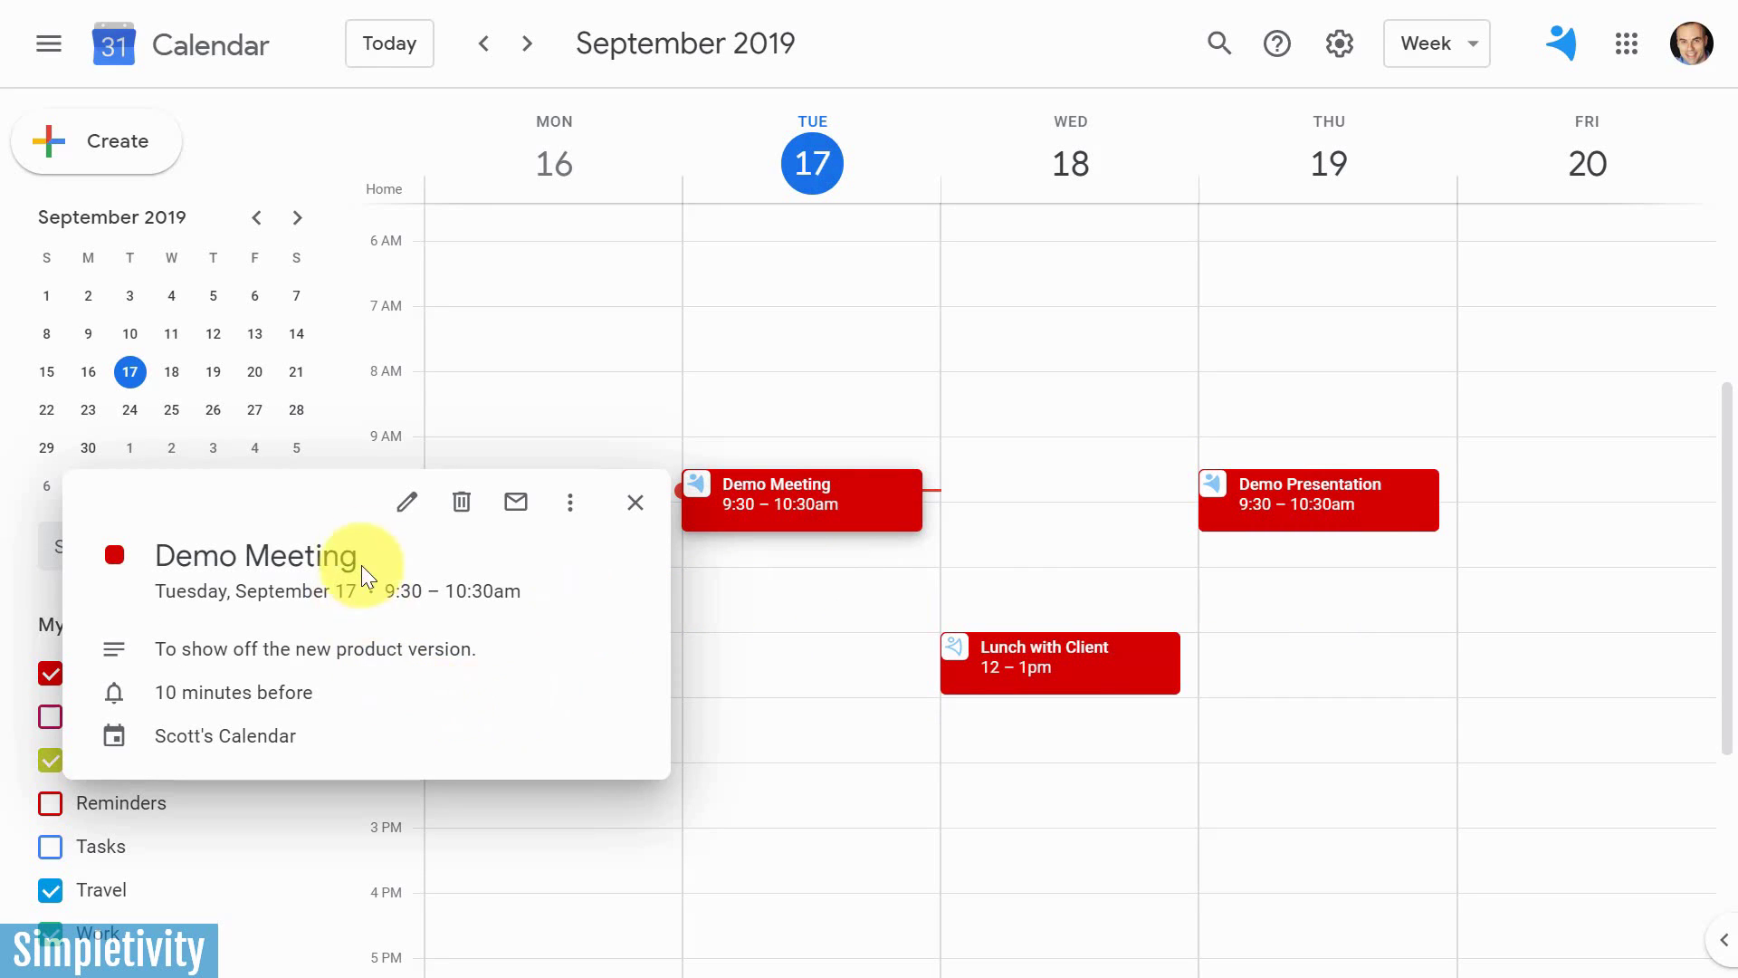
Edit the Demo Meeting and show the Speaking Engagement deal's timeline in the Deals panel
left_click(405, 502)
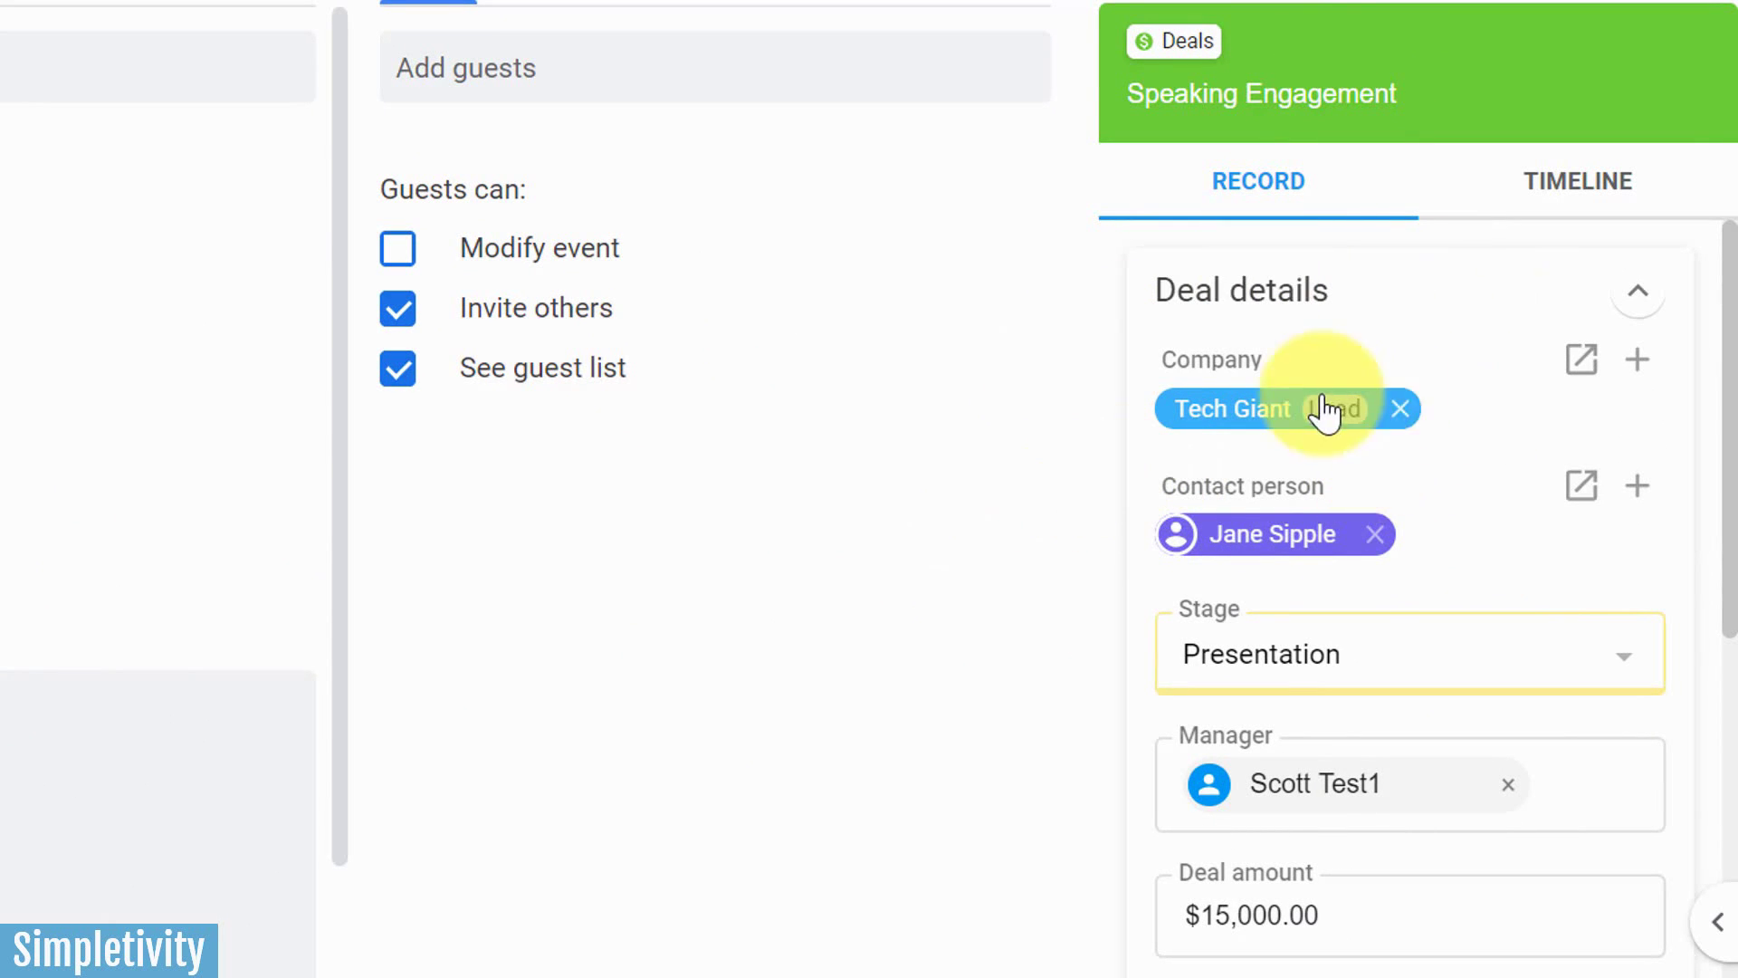
scroll(1422, 444, "down", 4)
scroll(1421, 443, "down", 2)
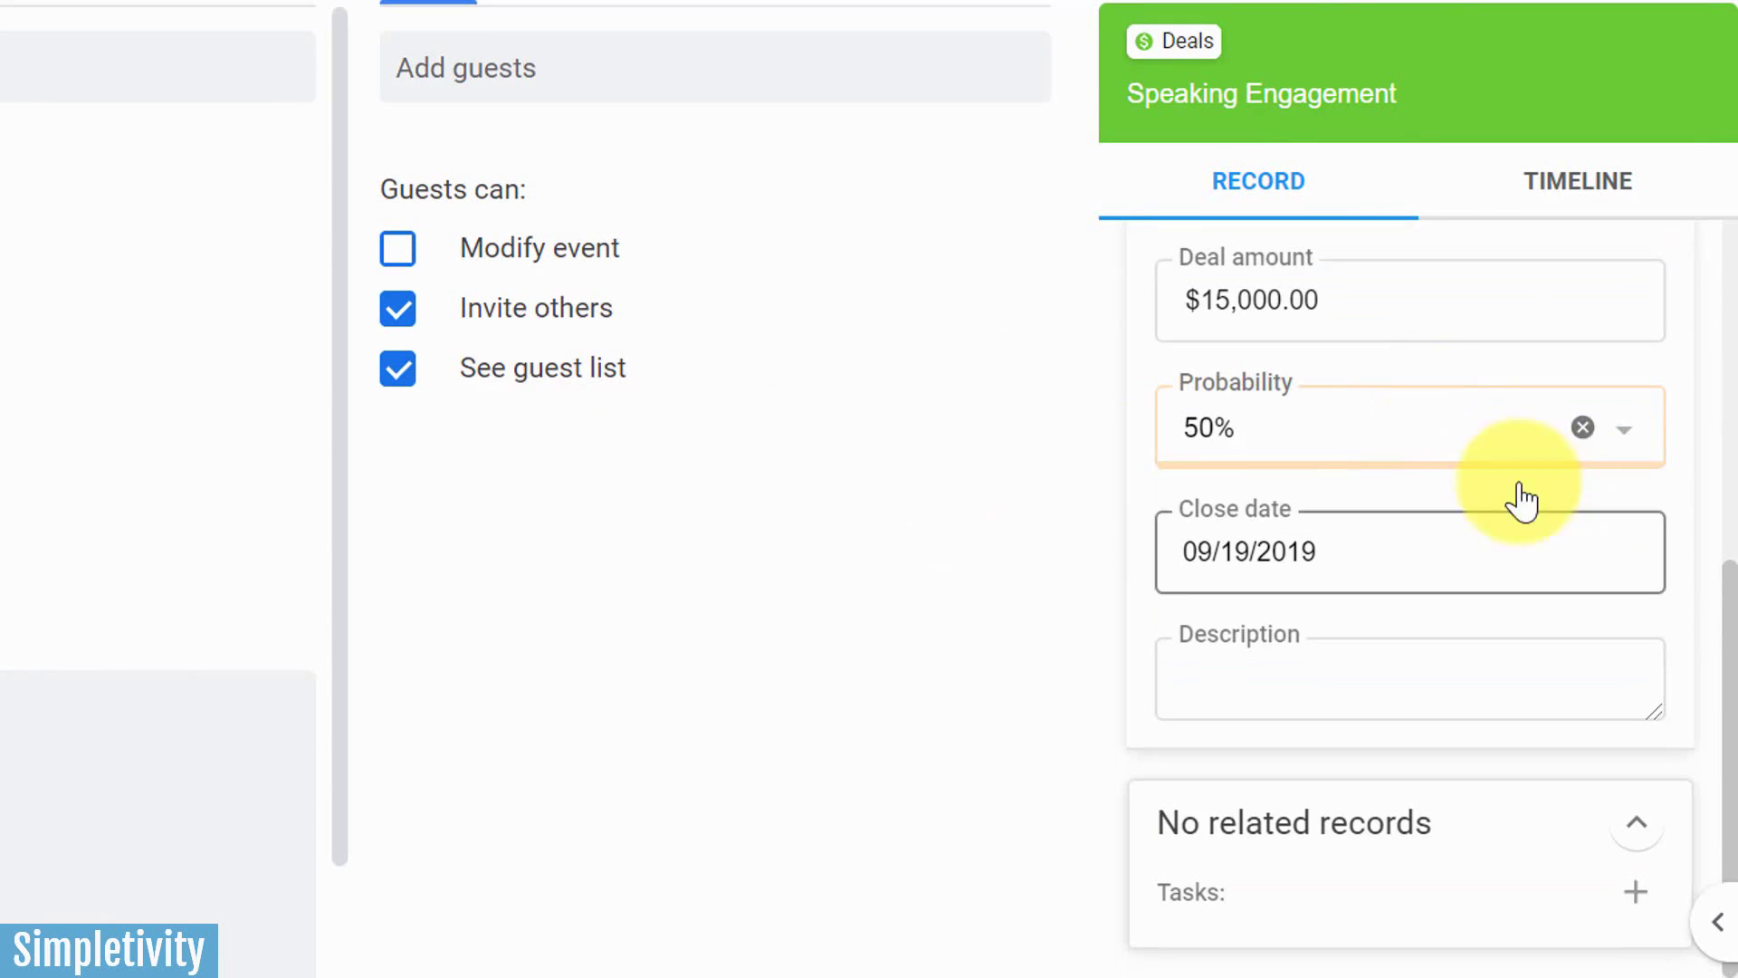
scroll(1415, 504, "up", 6)
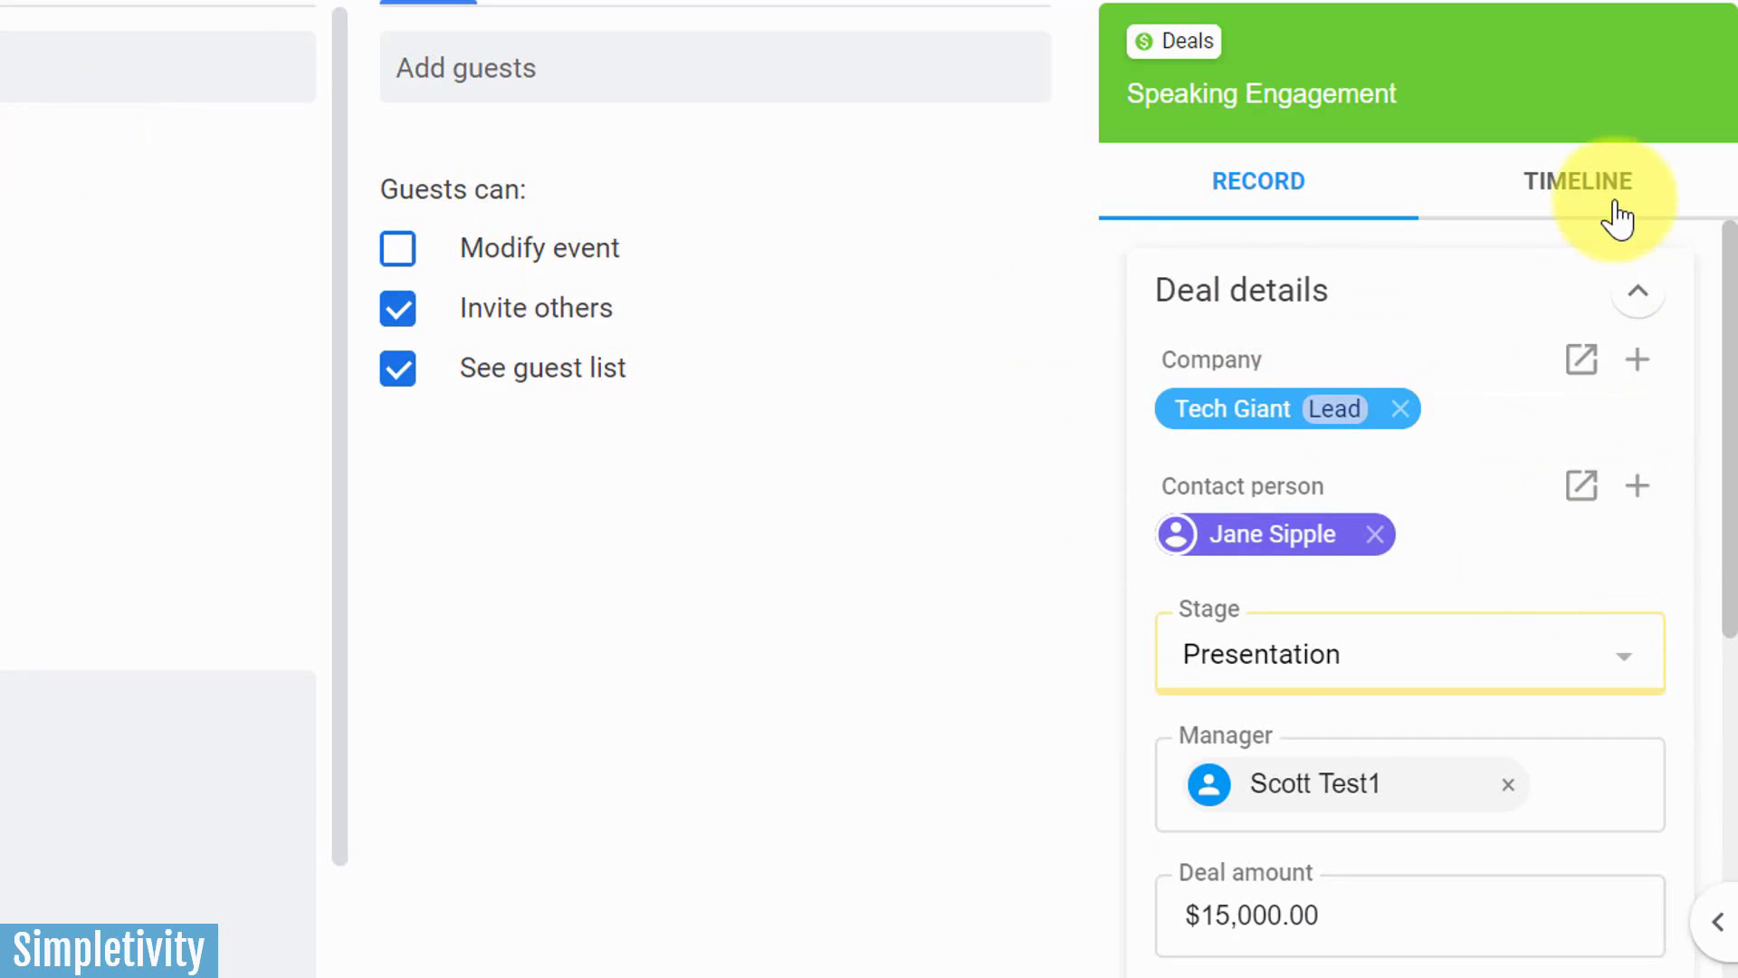
left_click(1575, 185)
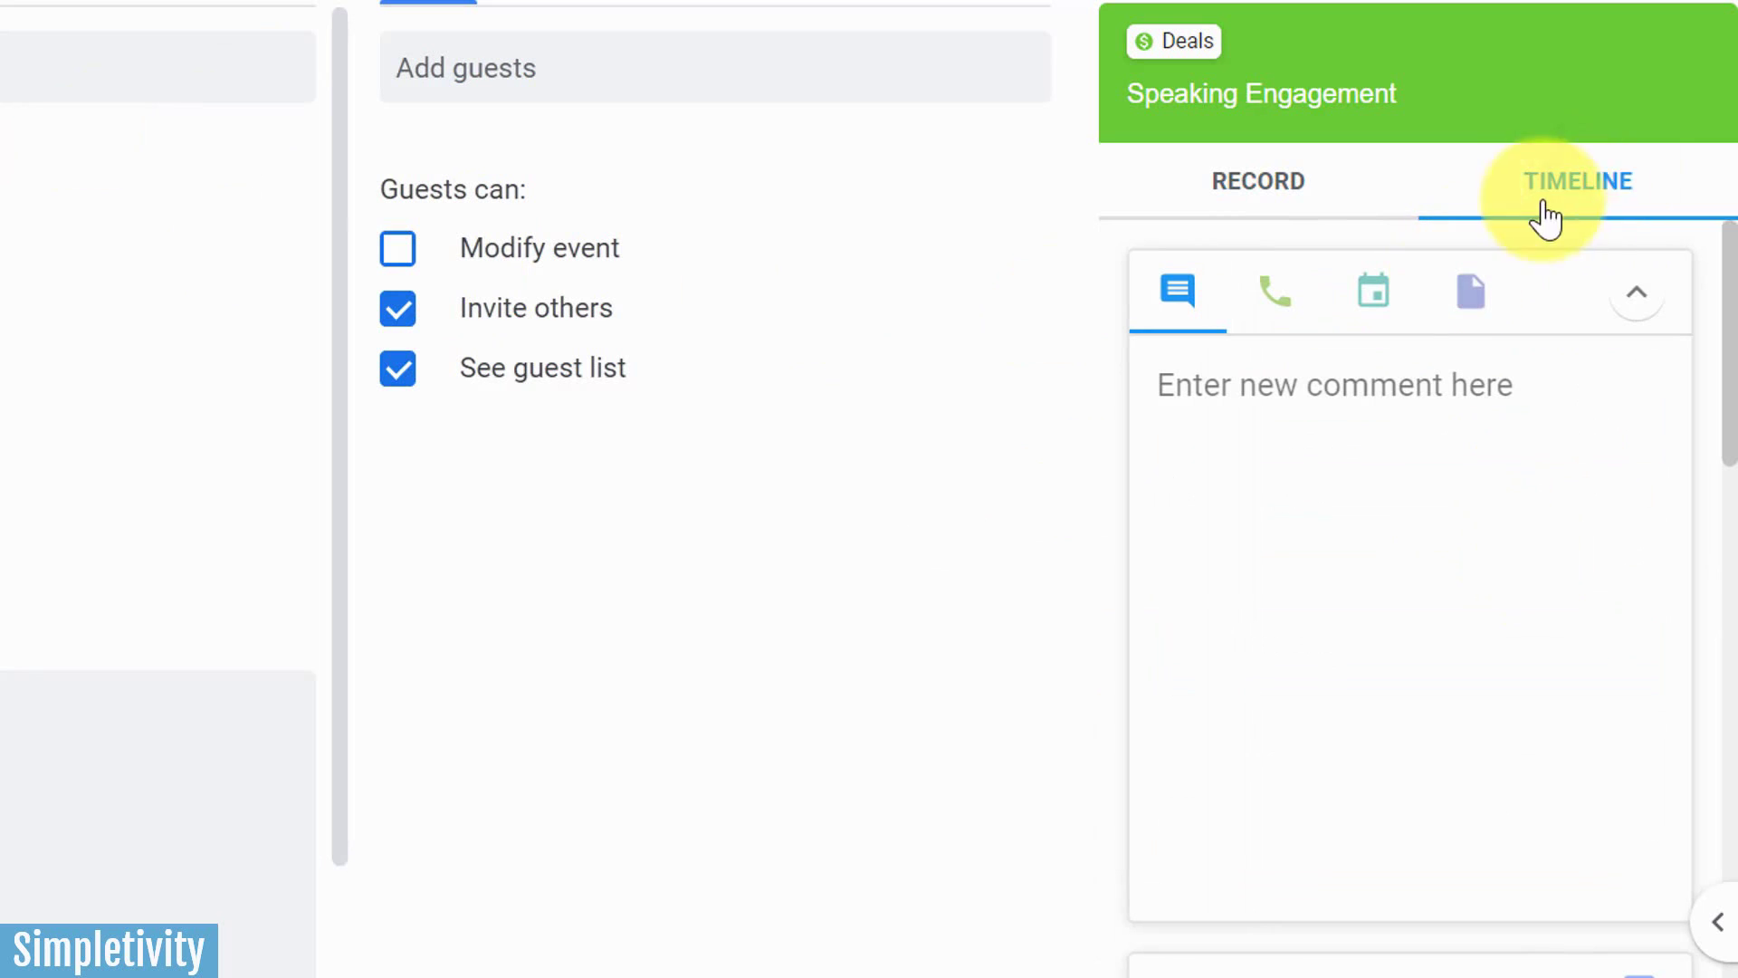
Save a comment about following up in 2 days to the Speaking Engagement timeline and review it
left_click(1282, 400)
type("Followup with Jane in 2 days.")
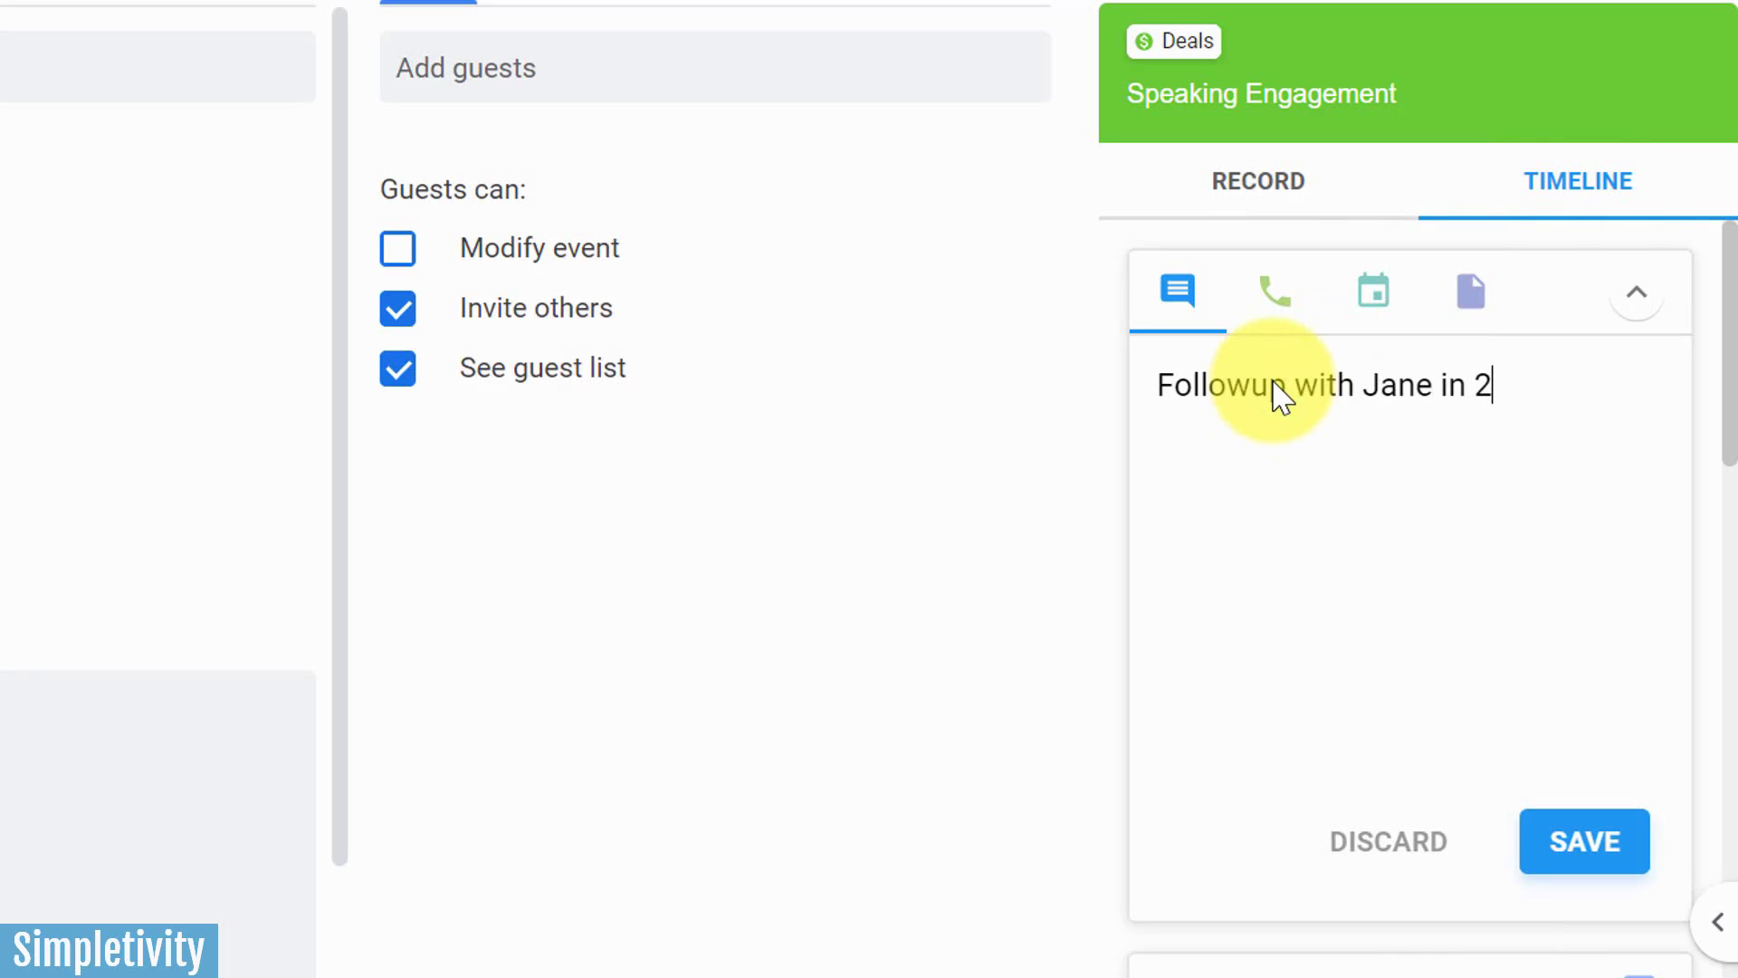
left_click(1618, 830)
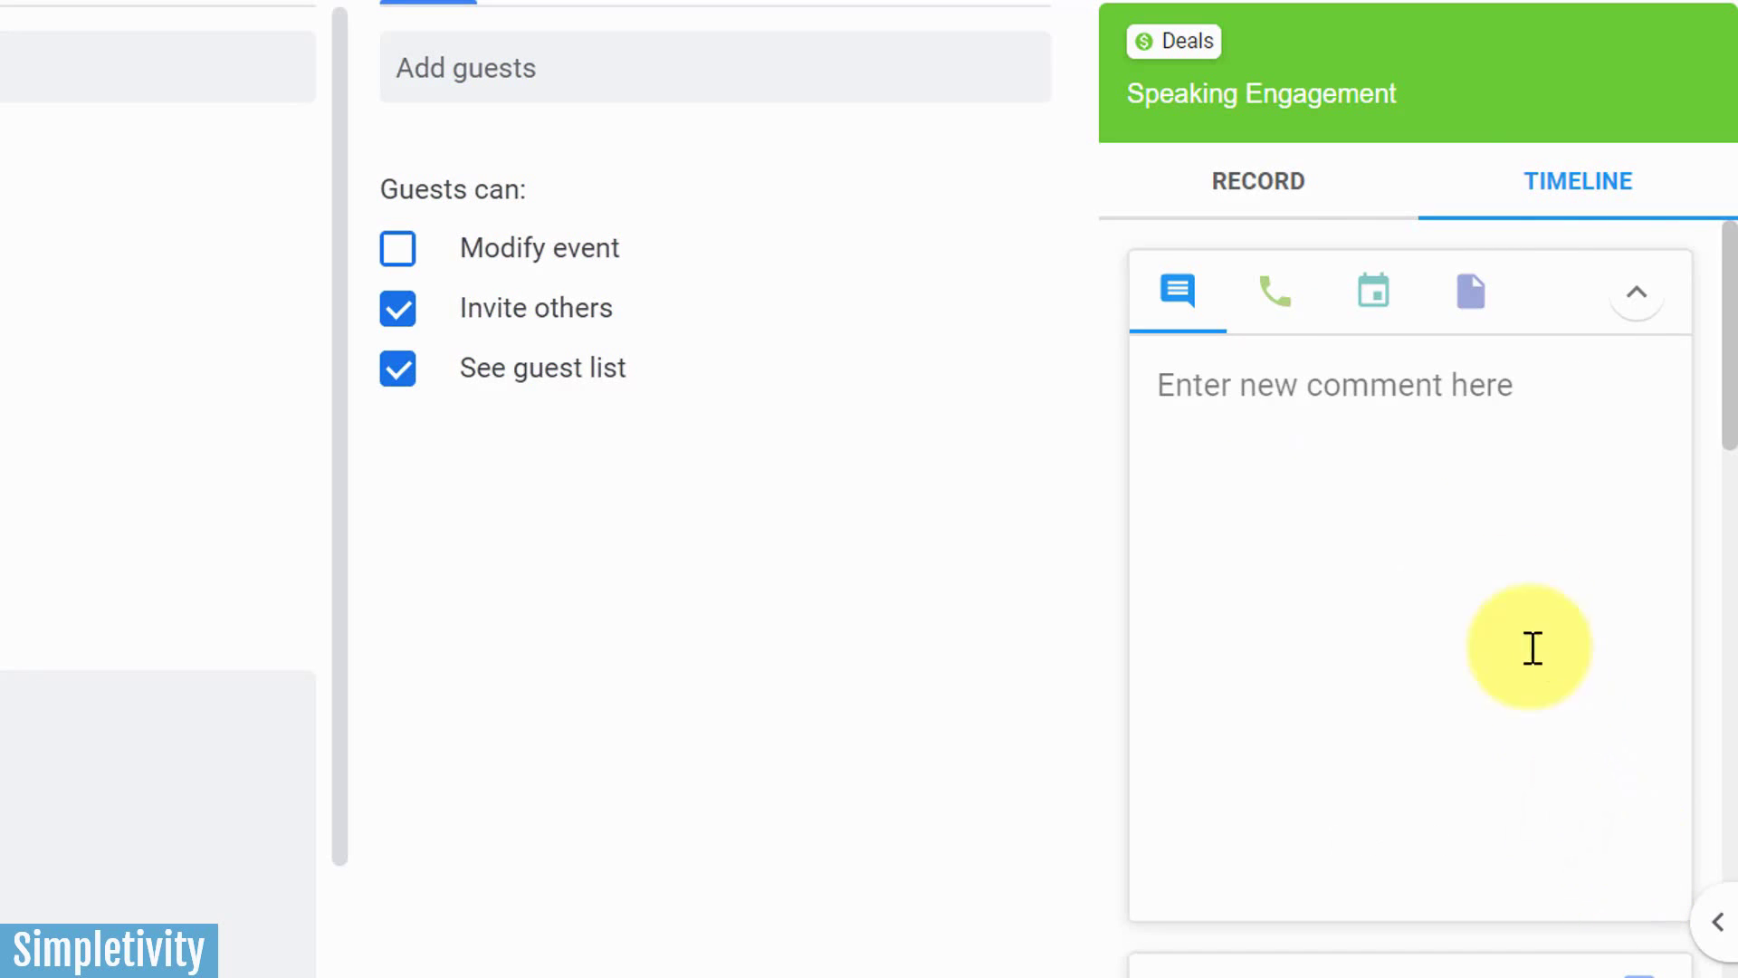
scroll(1510, 489, "down", 6)
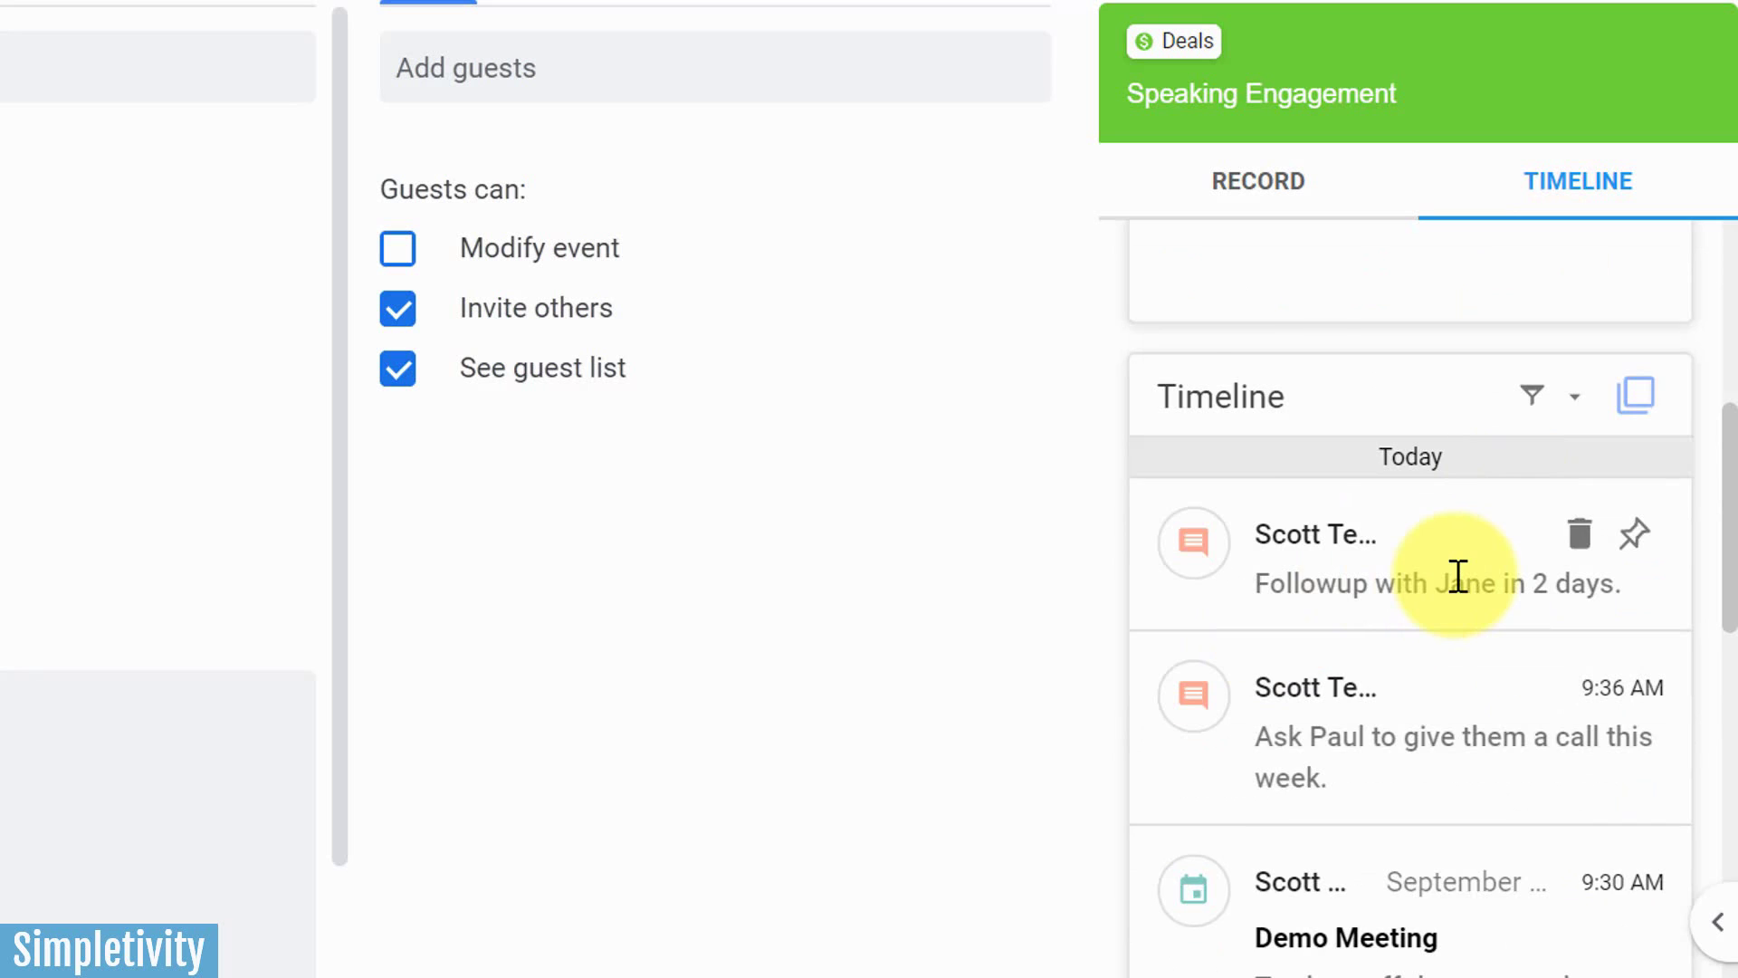
scroll(1415, 604, "down", 2)
scroll(1413, 571, "down", 2)
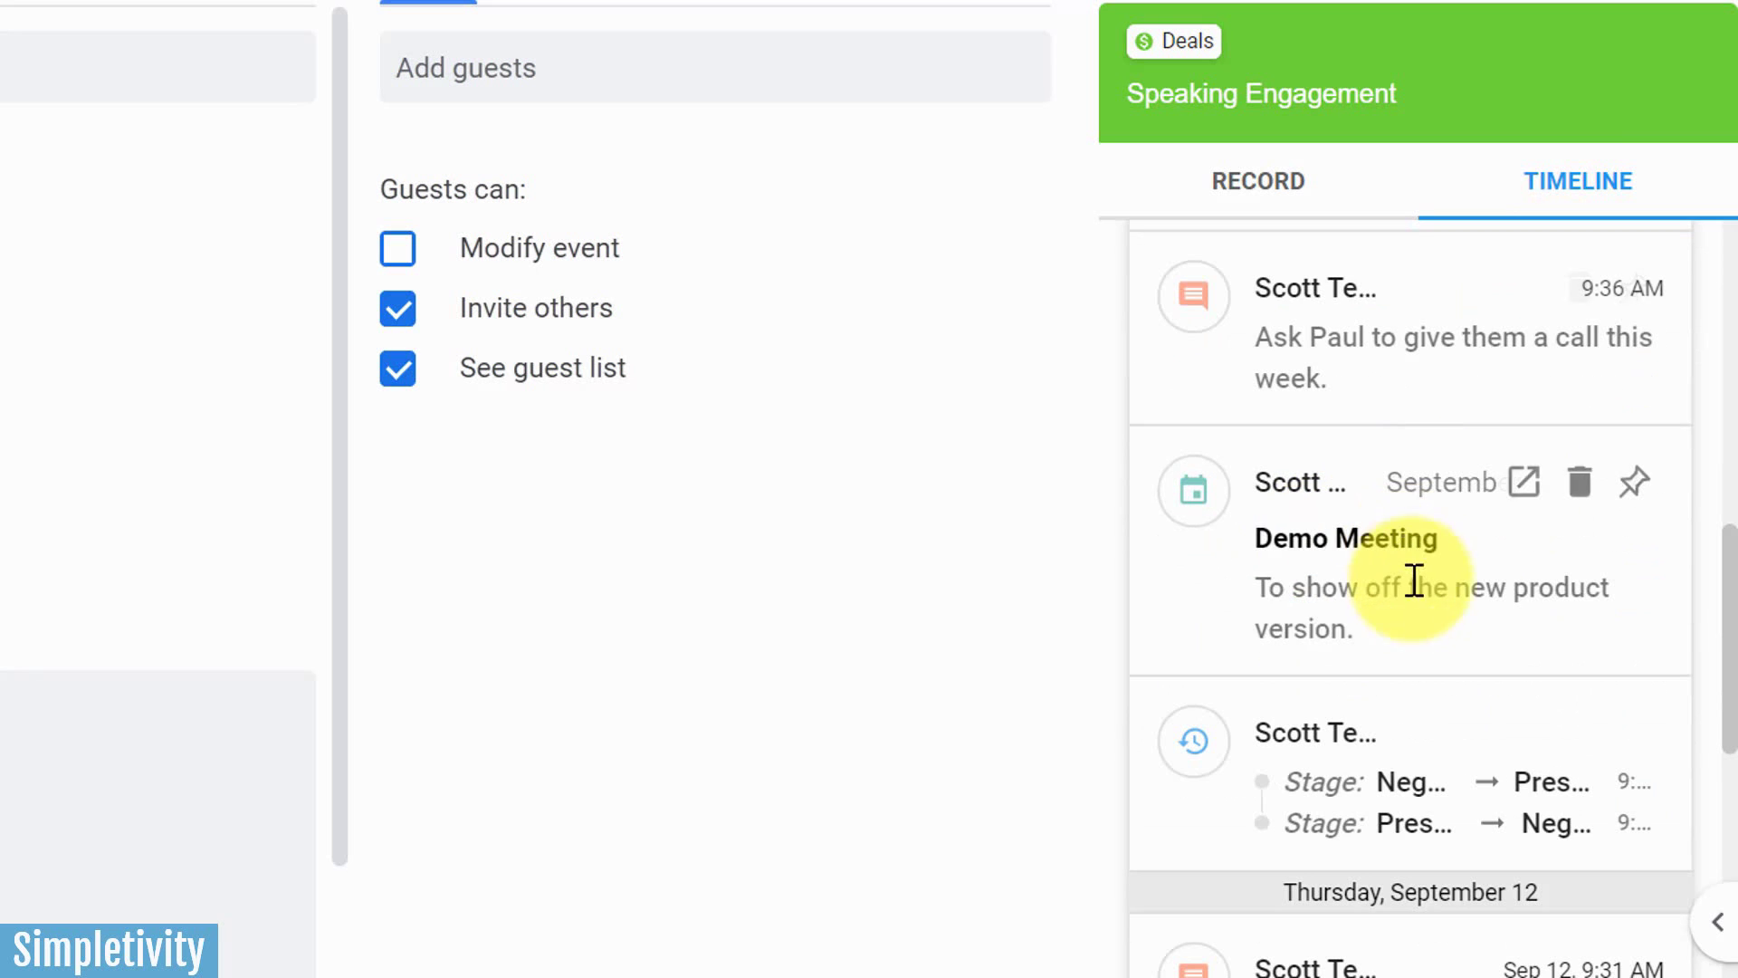
scroll(1418, 626, "down", 6)
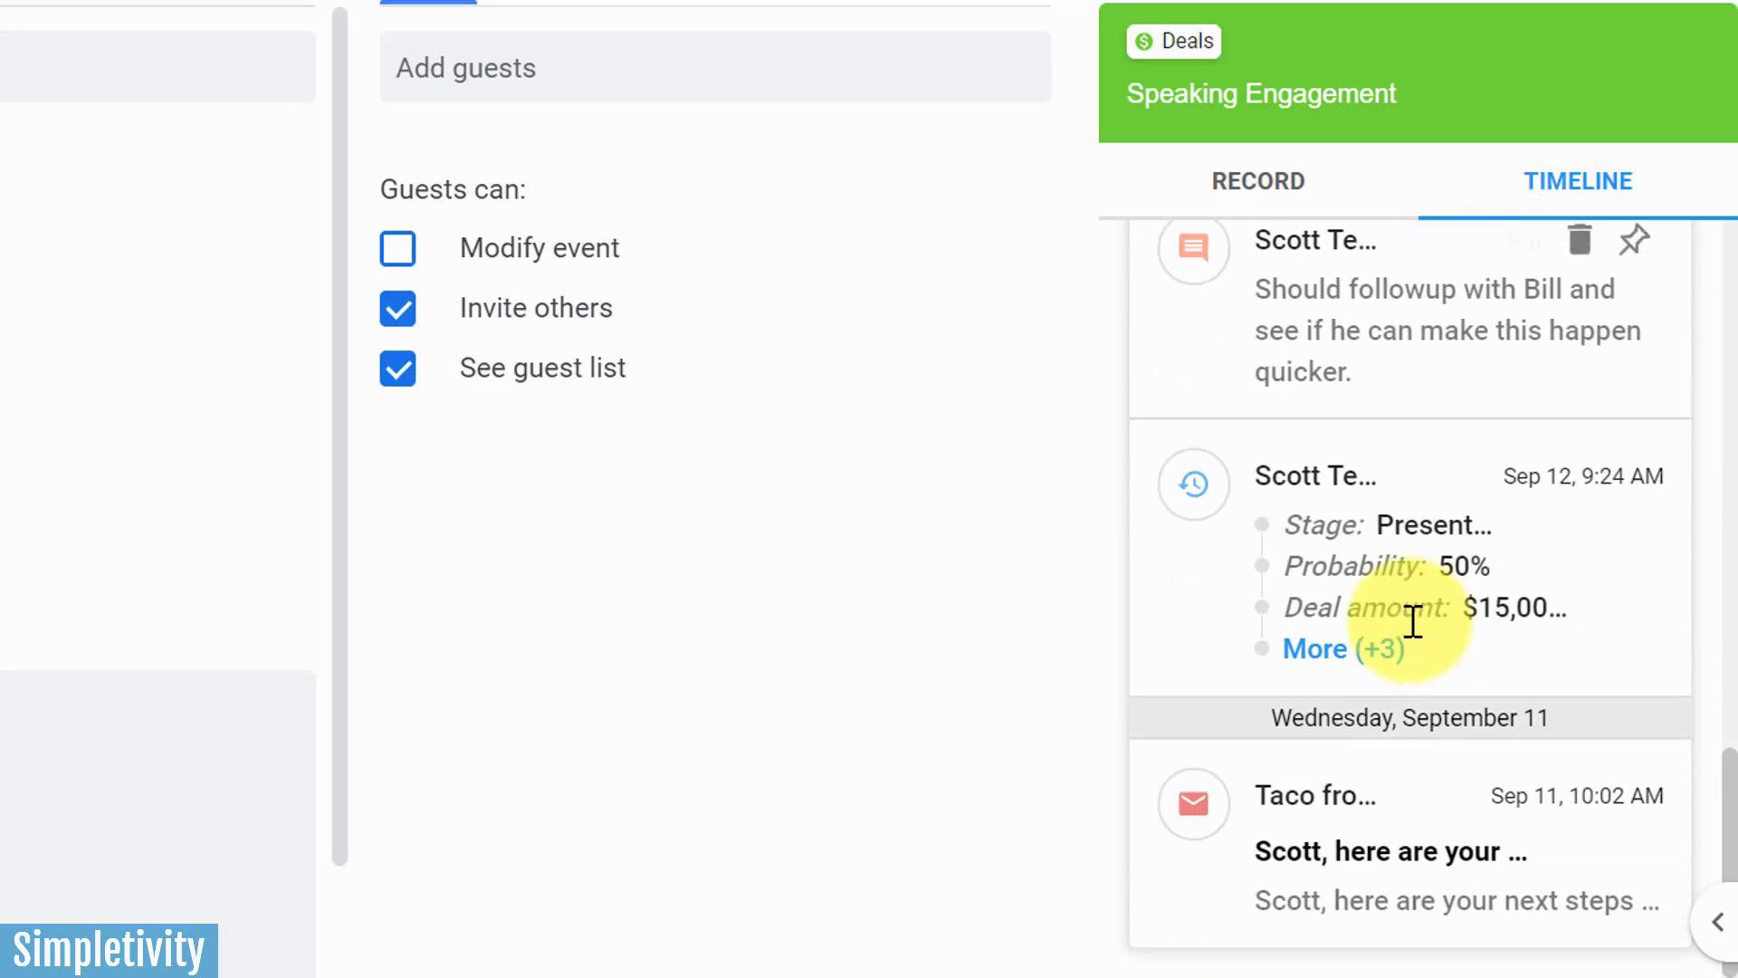
scroll(1413, 621, "up", 10)
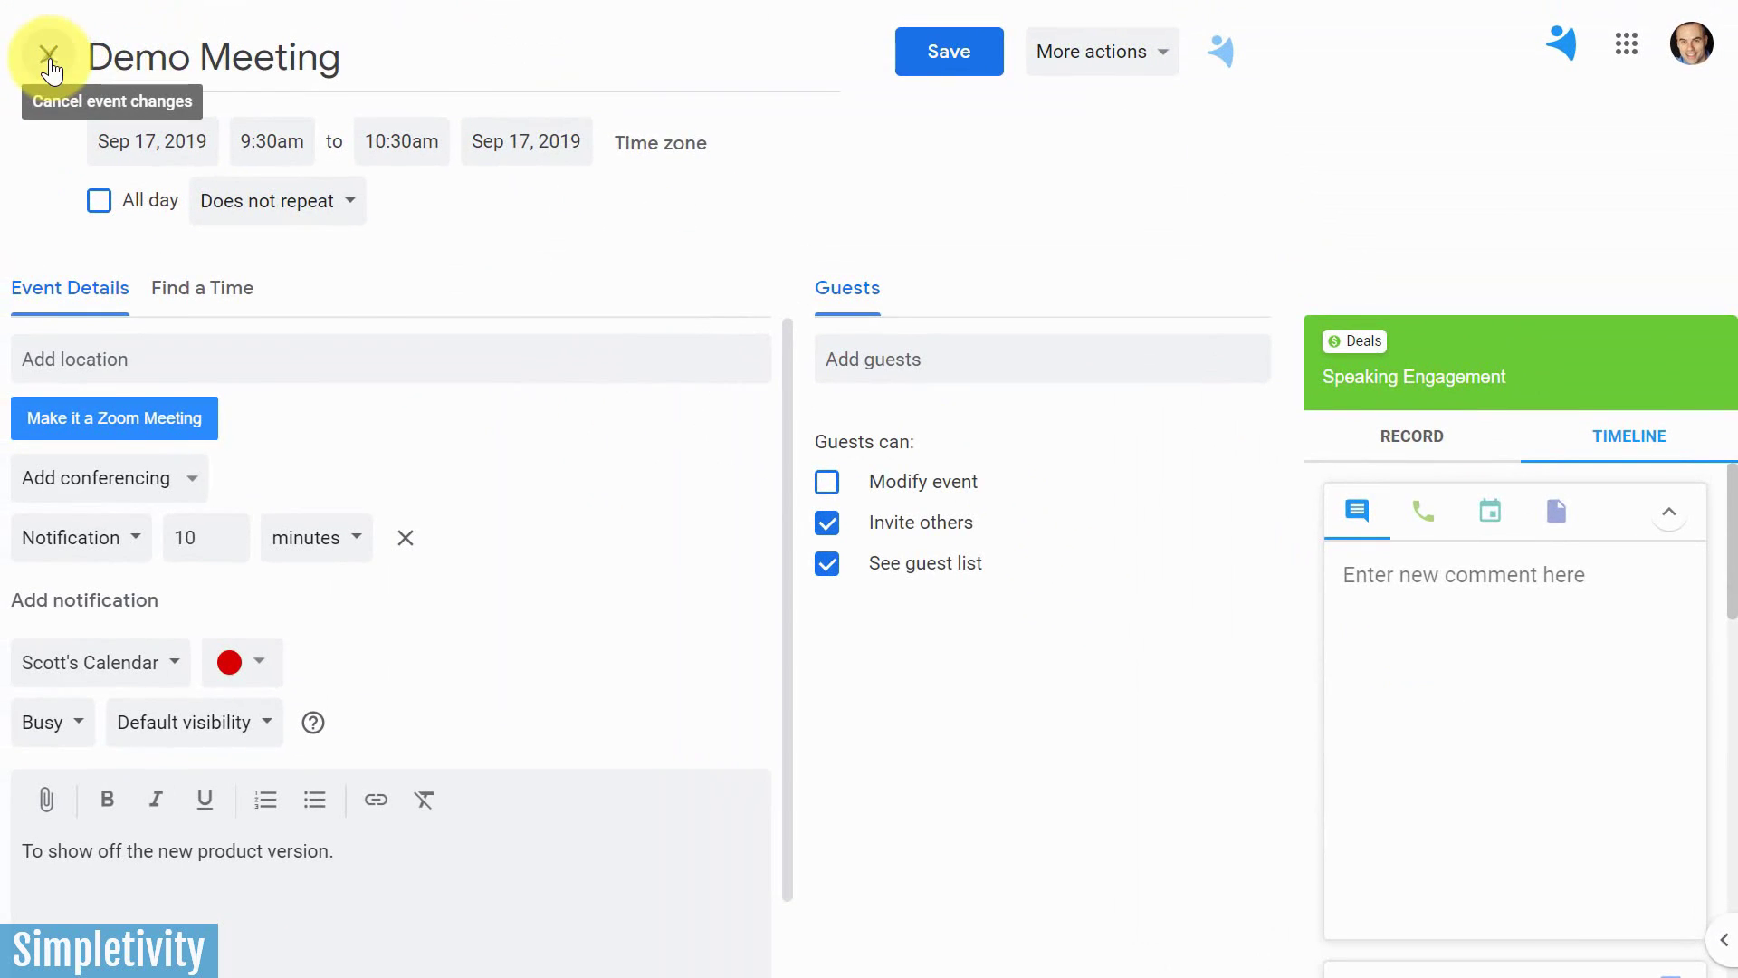
Discard the event edits, collapse the CRM folders in the sidebar, and return to the Gmail inbox
left_click(49, 64)
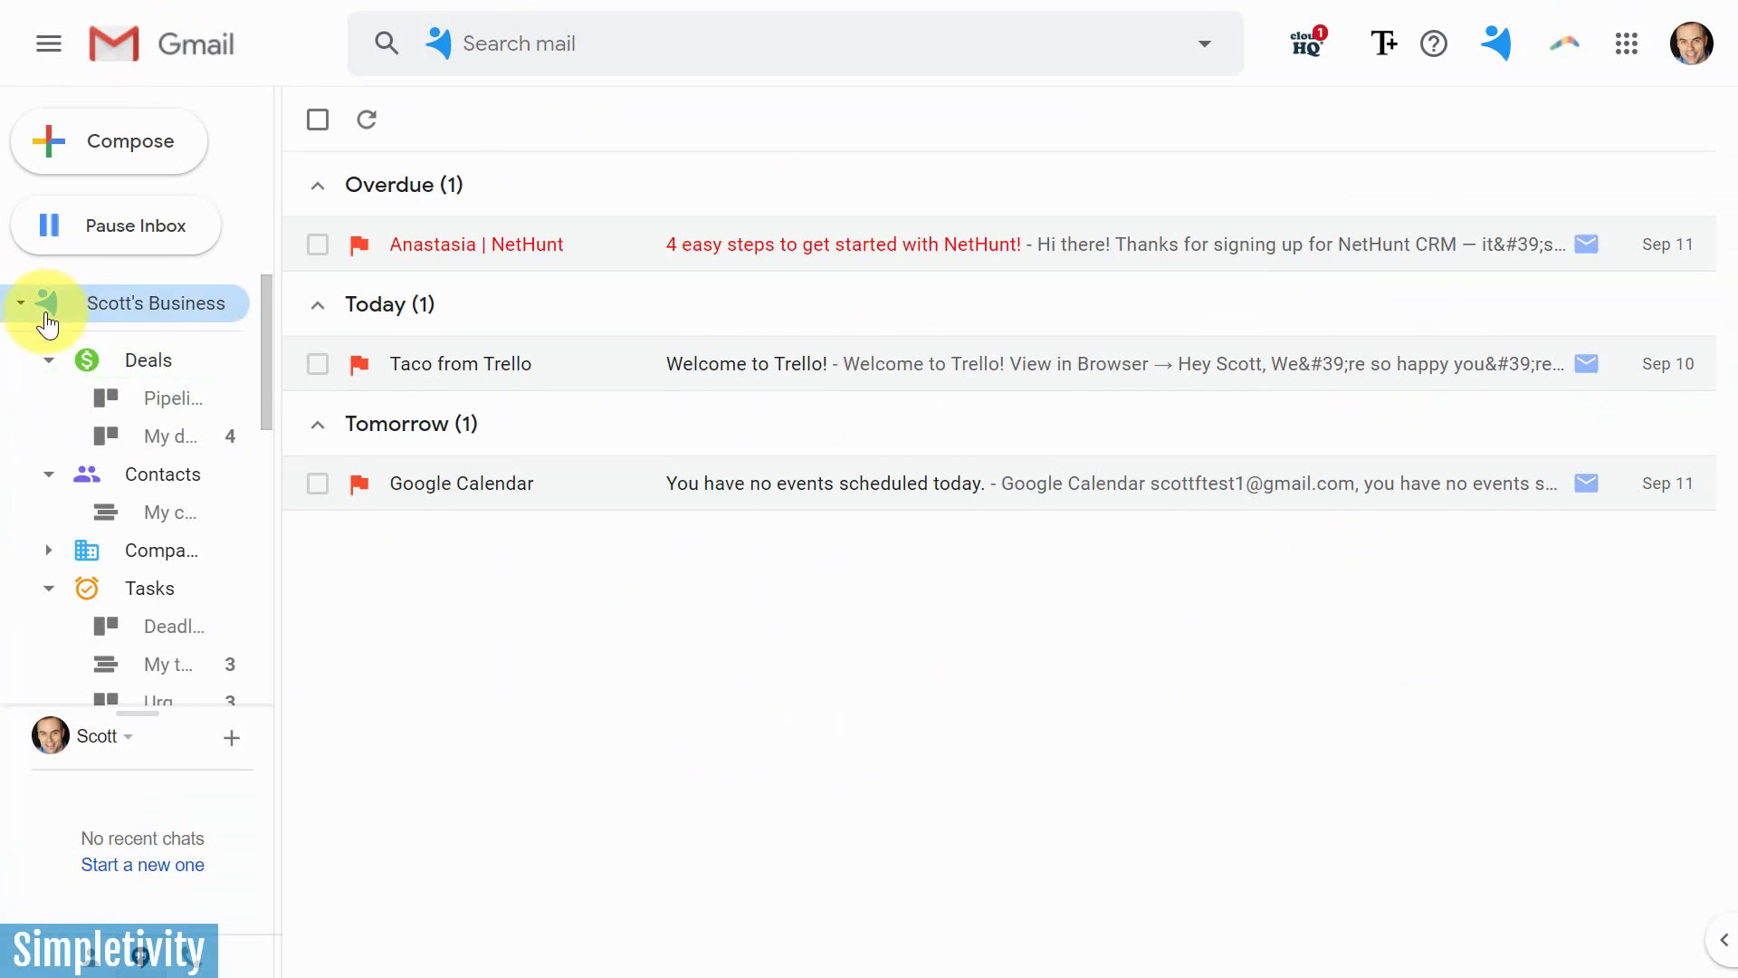
left_click(20, 308)
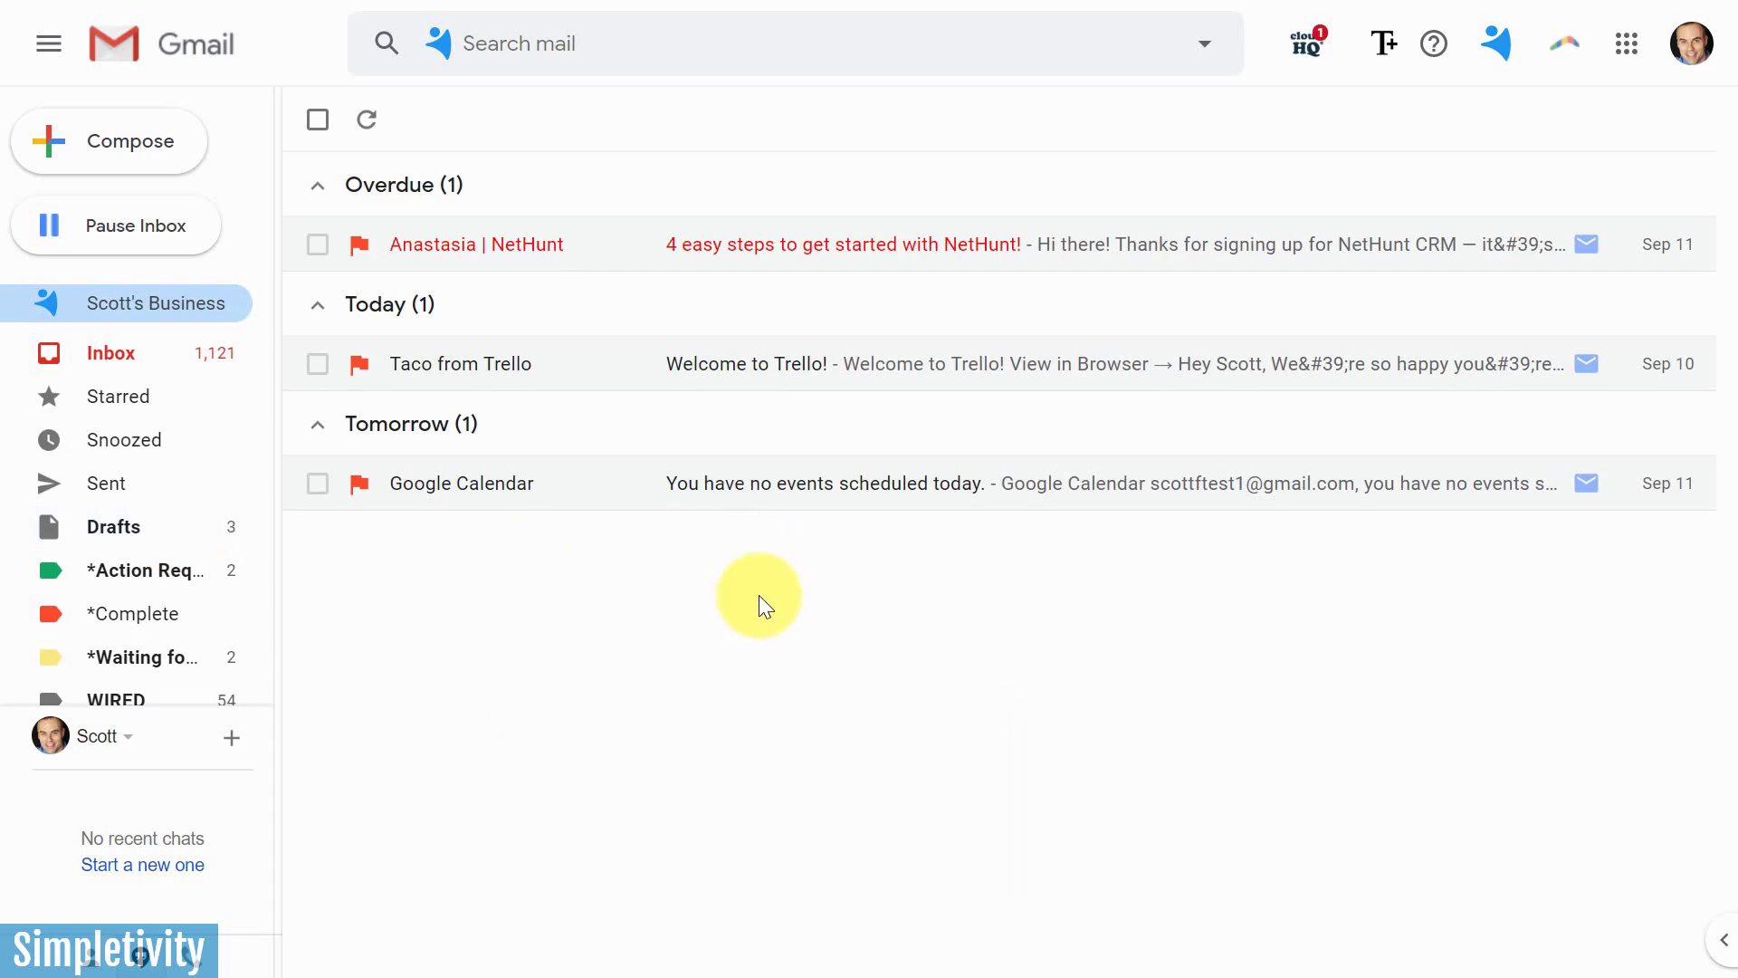
left_click(113, 353)
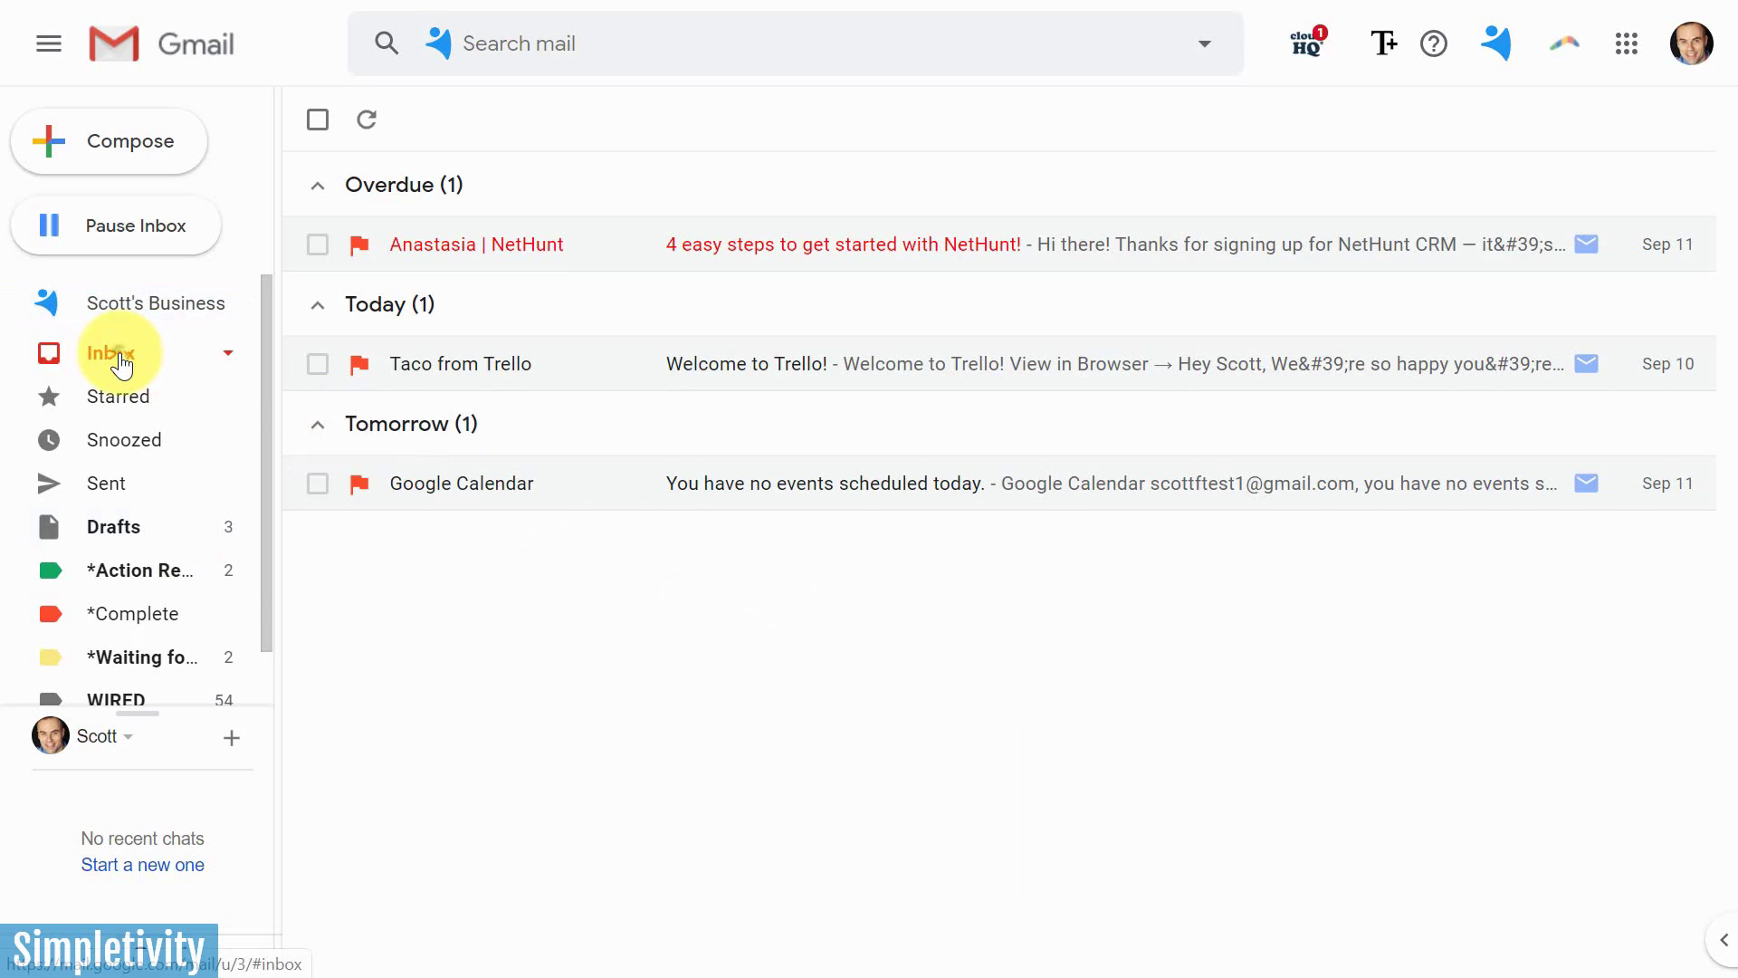